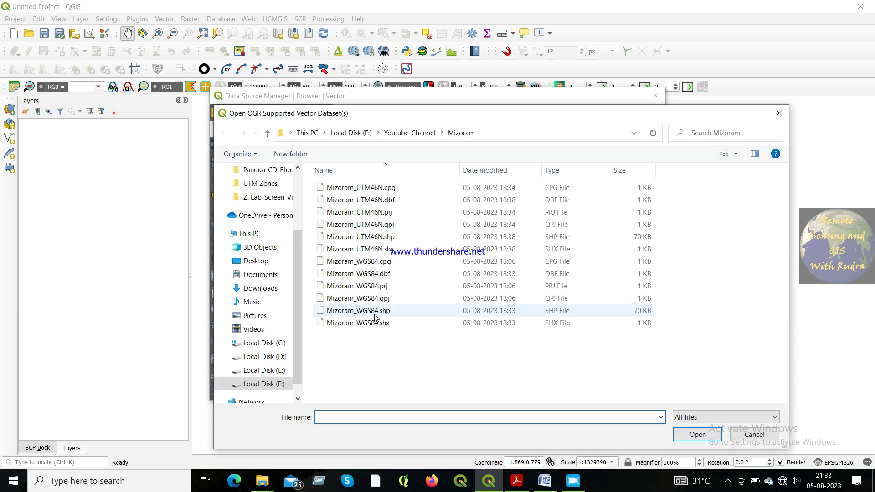
- Add the Mizoram_WGS84.shp shapefile to the project as a vector layer and zoom the map to its extent
left_click(375, 311)
left_click(689, 435)
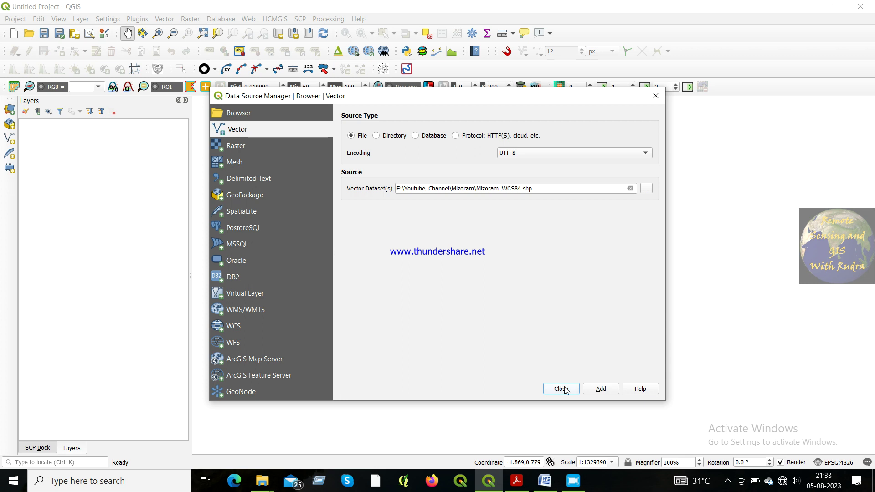
left_click(600, 389)
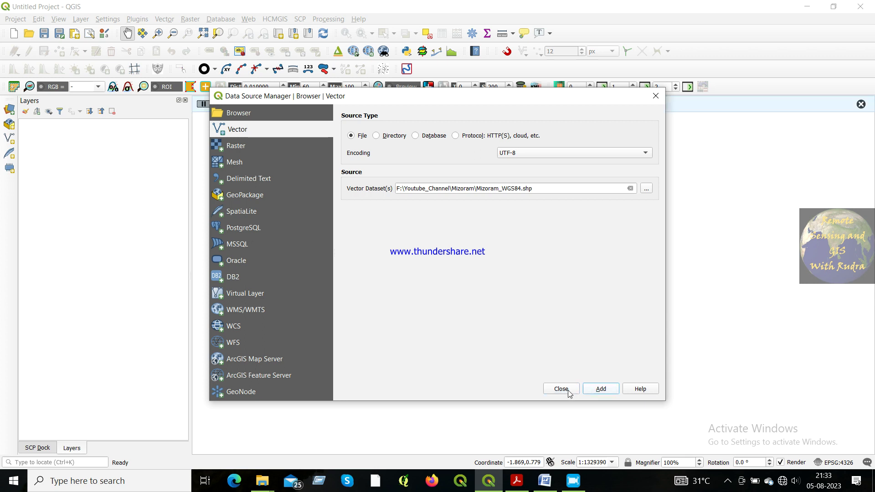
left_click(565, 390)
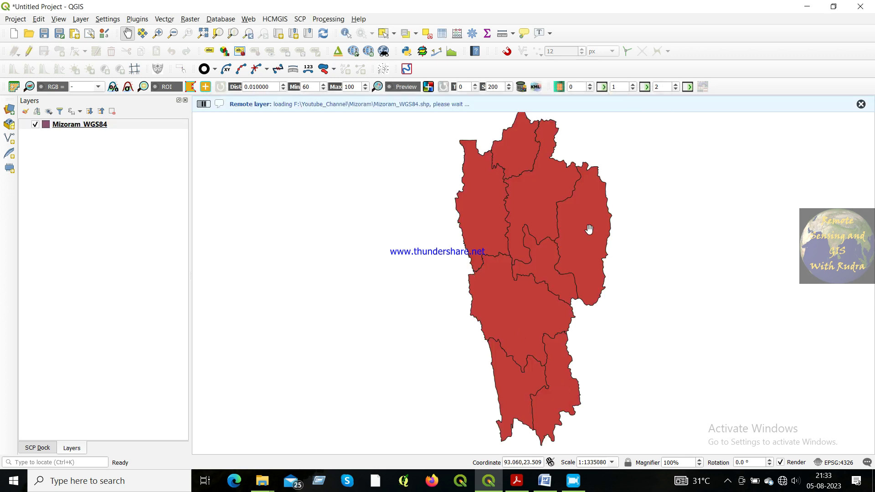
left_click(860, 104)
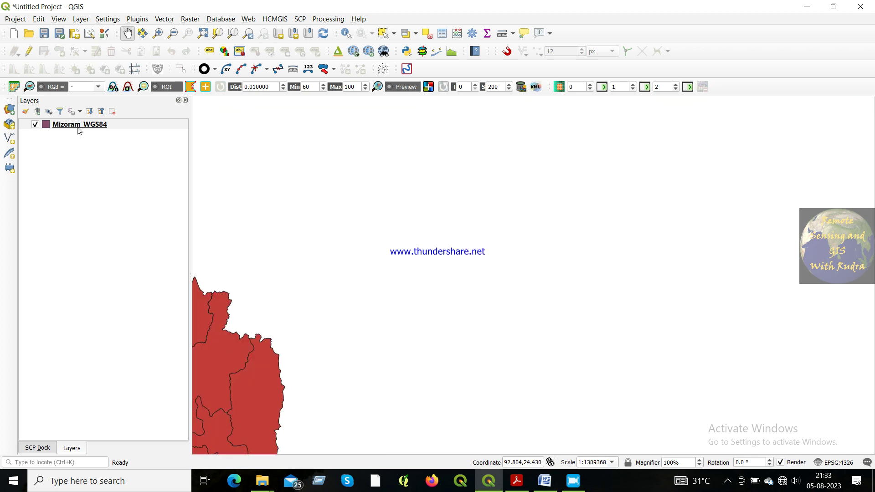
left_click(78, 130)
right_click(79, 130)
left_click(98, 132)
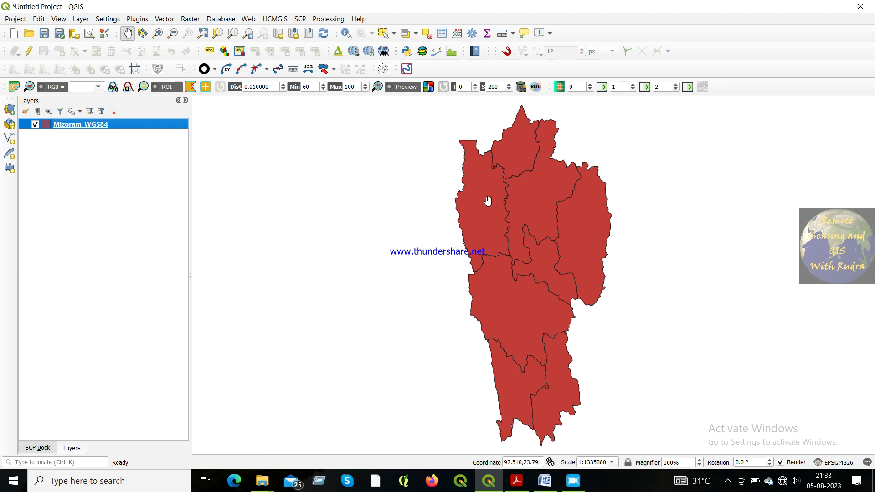
- Review the Mizoram_WGS84 attribute table sorted ascending by Sl.No., narrow its window and minimise it
right_click(117, 126)
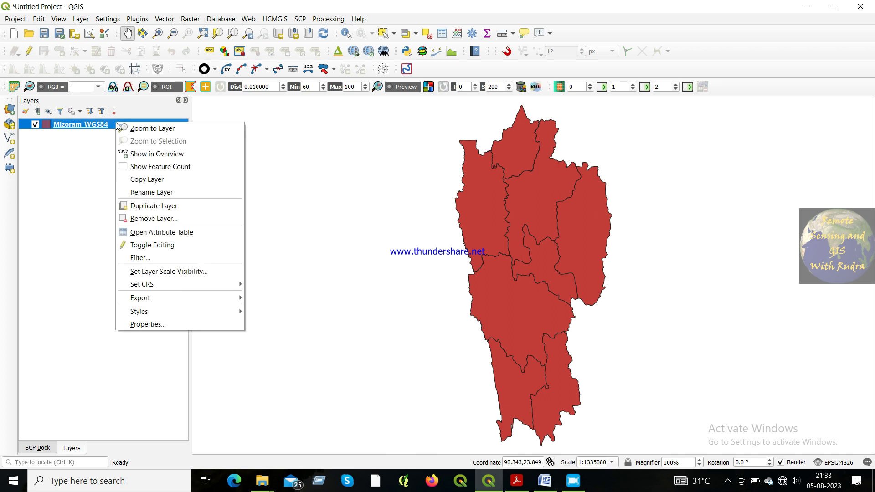
left_click(148, 236)
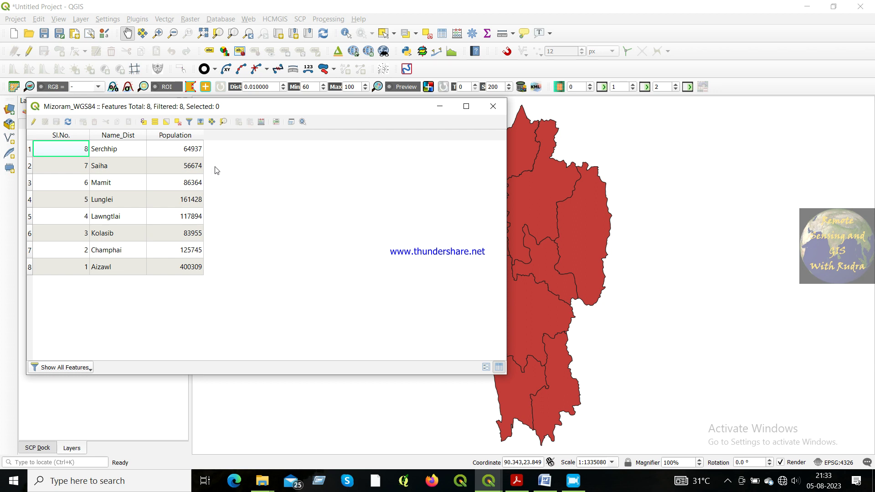
left_click(77, 136)
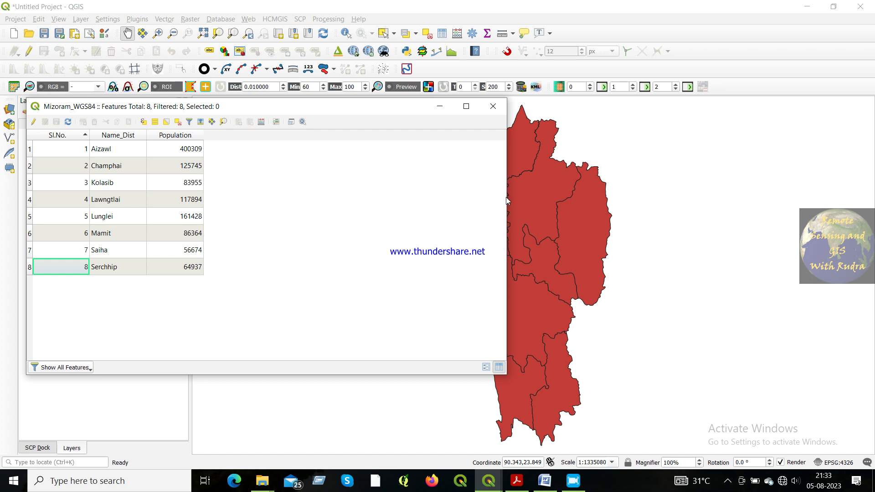
left_click_drag(507, 191, 388, 203)
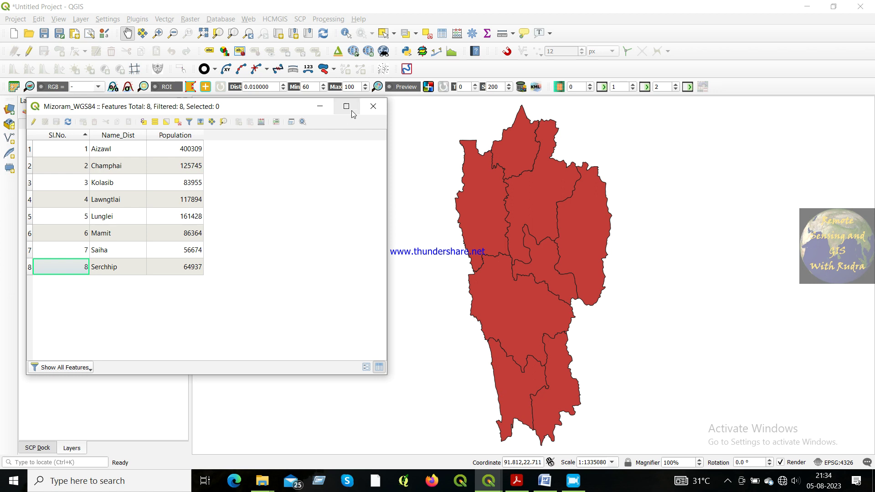
left_click(326, 107)
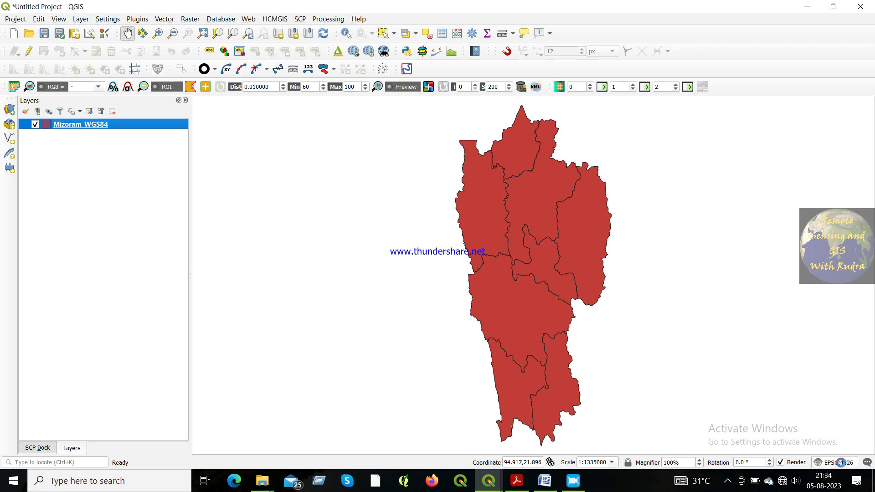
- Set the project's coordinate display to degrees, minutes, seconds
left_click(841, 465)
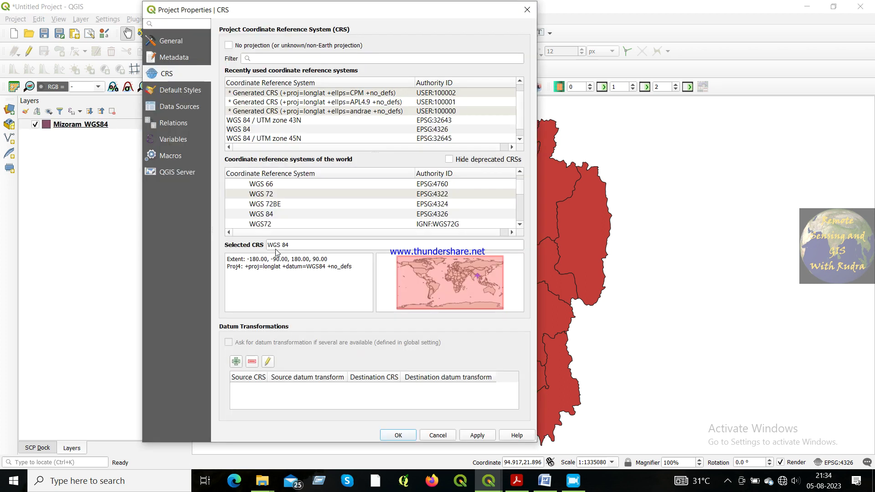
left_click(179, 42)
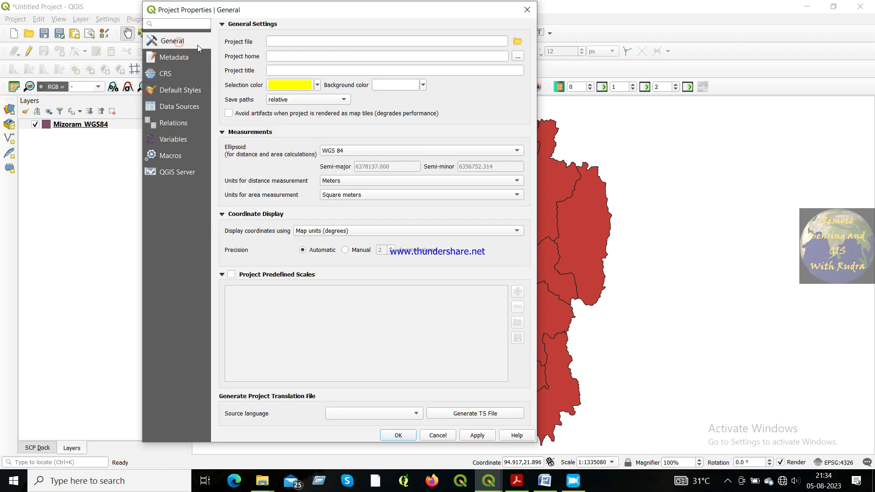
left_click(315, 231)
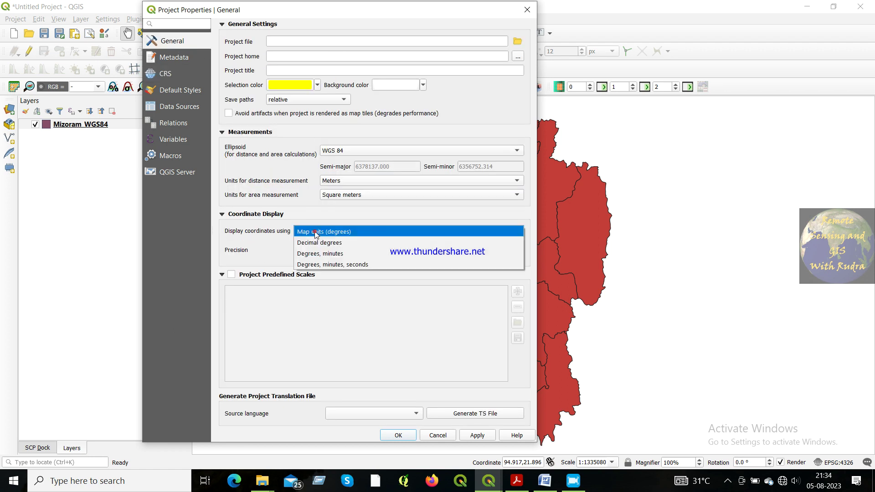
left_click(308, 265)
left_click(477, 436)
left_click(399, 435)
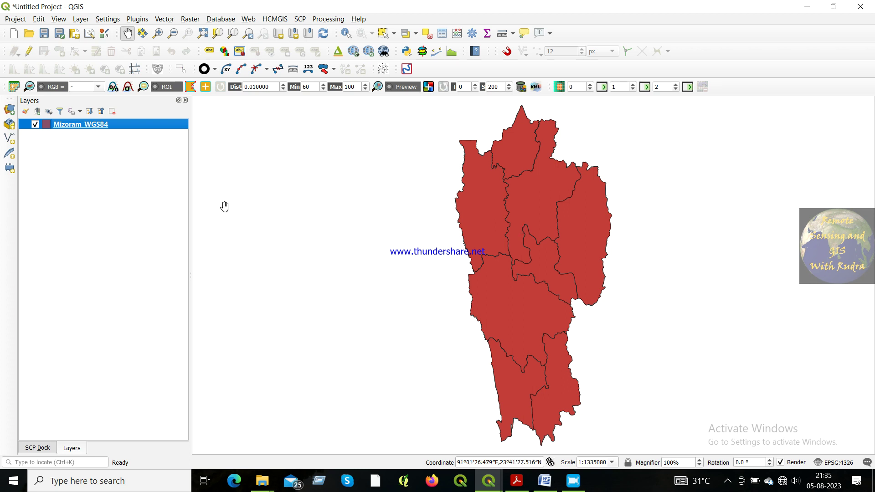
- Check the coordinate reference system, extent and unit in the Mizoram_WGS84 layer's information, and close its properties
right_click(98, 131)
left_click(137, 328)
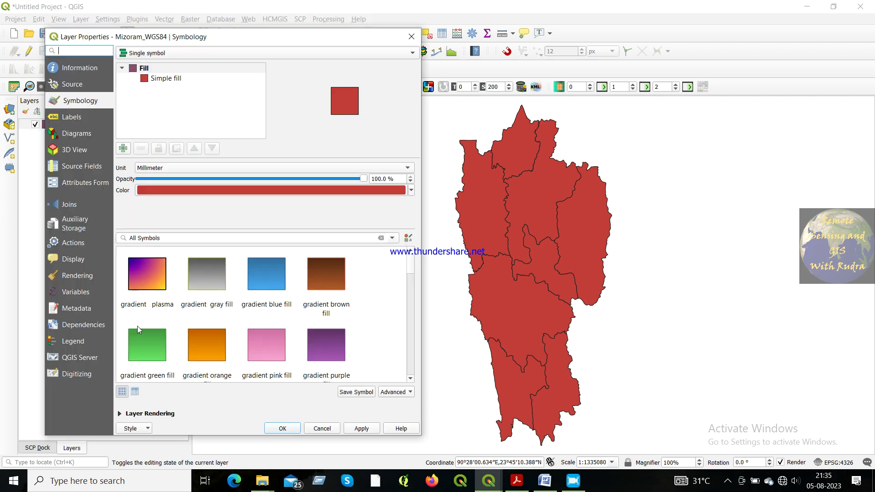
left_click(93, 72)
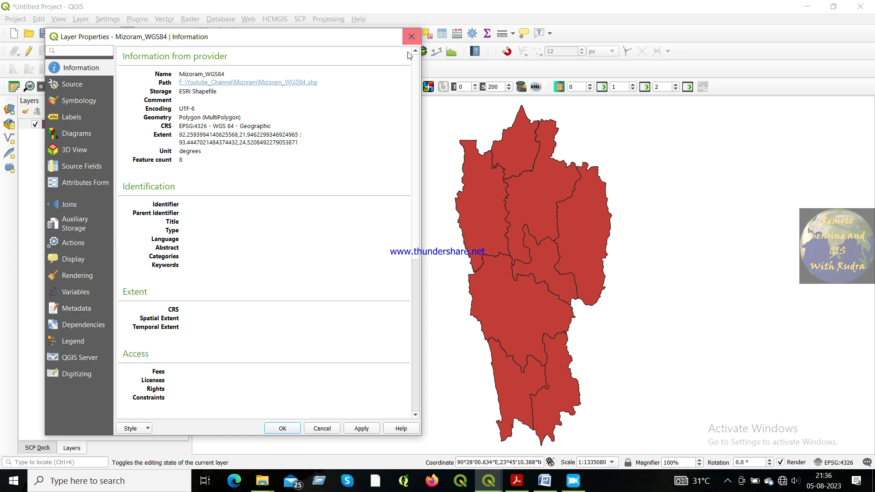
left_click(410, 37)
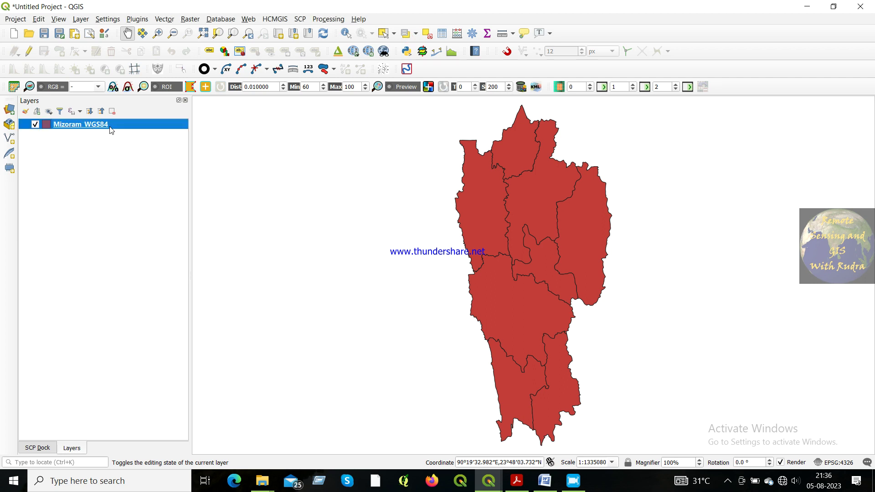
- Switch to utmworld.pdf in Adobe Acrobat Reader and examine the UTM grid zones over India at 200% zoom
mouse_move(110, 129)
left_click(516, 480)
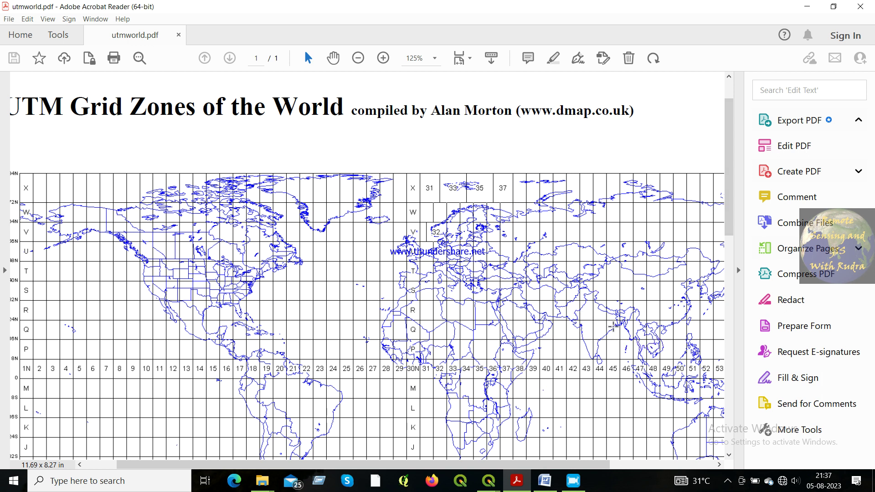
left_click(385, 59)
left_click(385, 60)
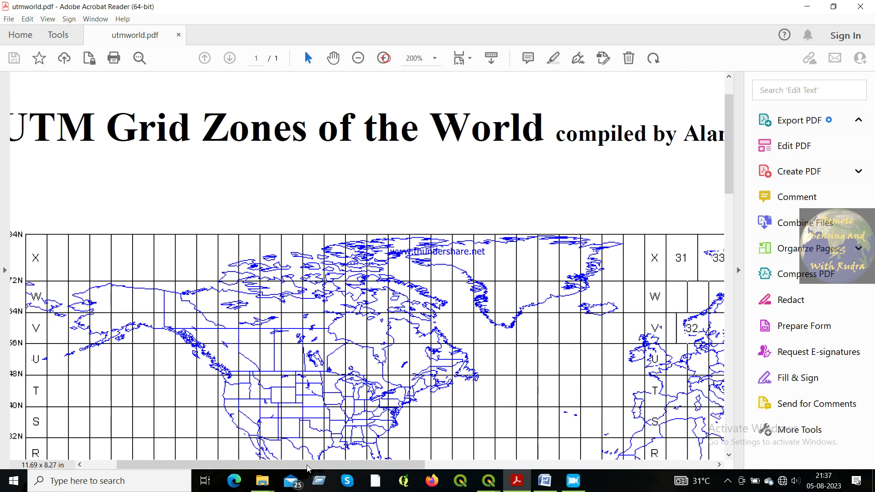
left_click_drag(309, 469, 445, 469)
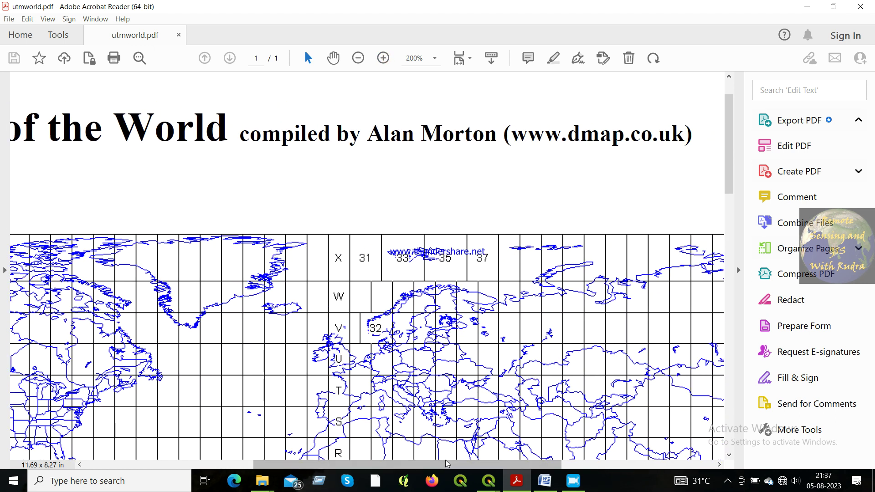
left_click_drag(731, 169, 733, 249)
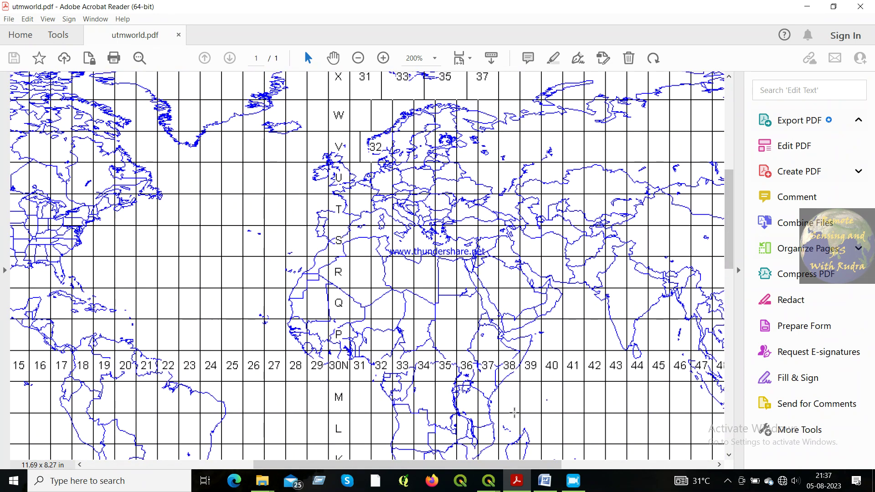
scroll(442, 313, "right", 6)
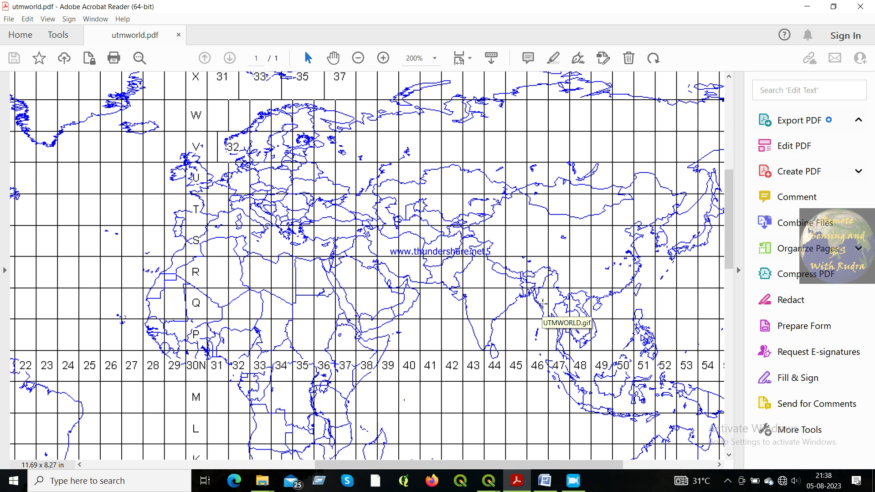
- Switch back to the QGIS project and start exporting the Mizoram_WGS84 layer's features in ESRI Shapefile format
left_click(498, 482)
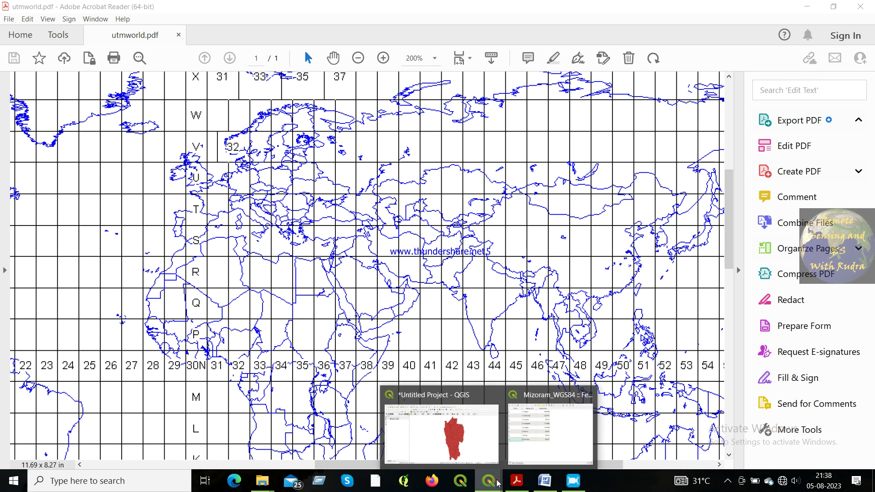
left_click(426, 431)
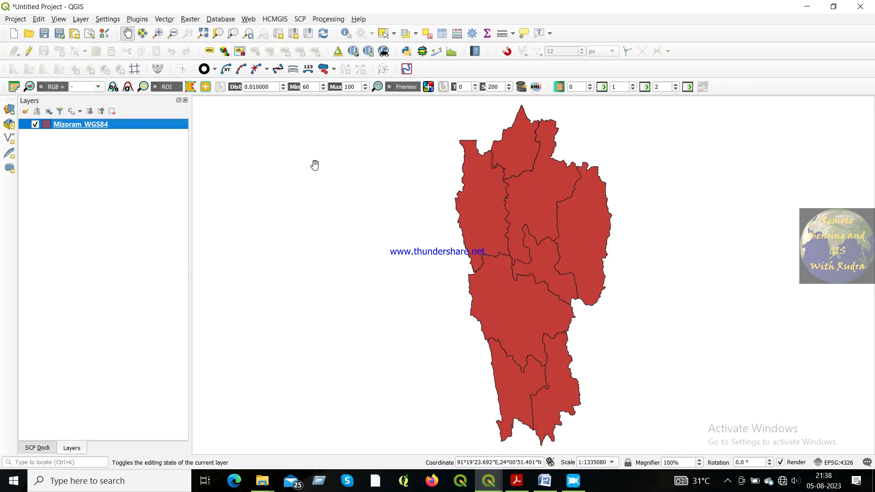
right_click(101, 126)
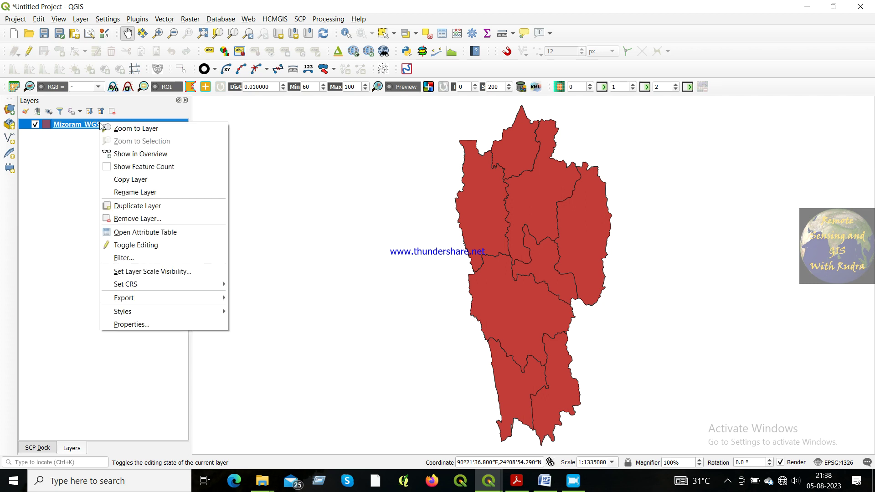
mouse_move(121, 303)
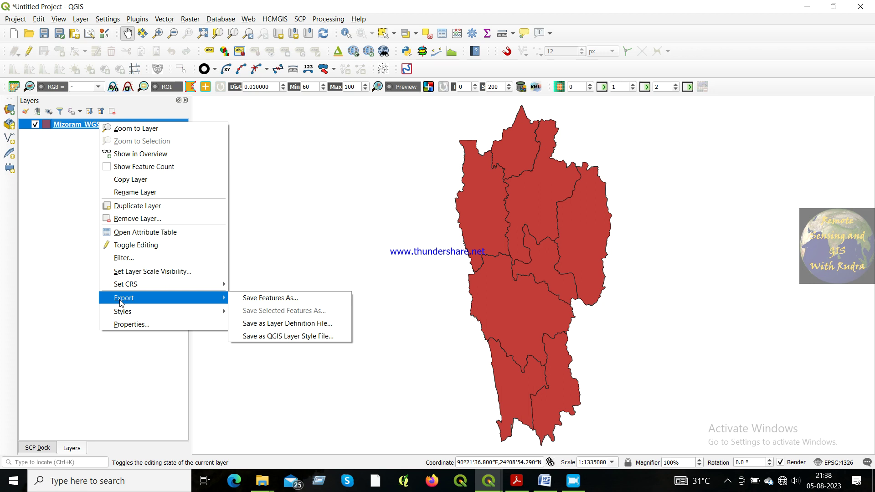
left_click(248, 298)
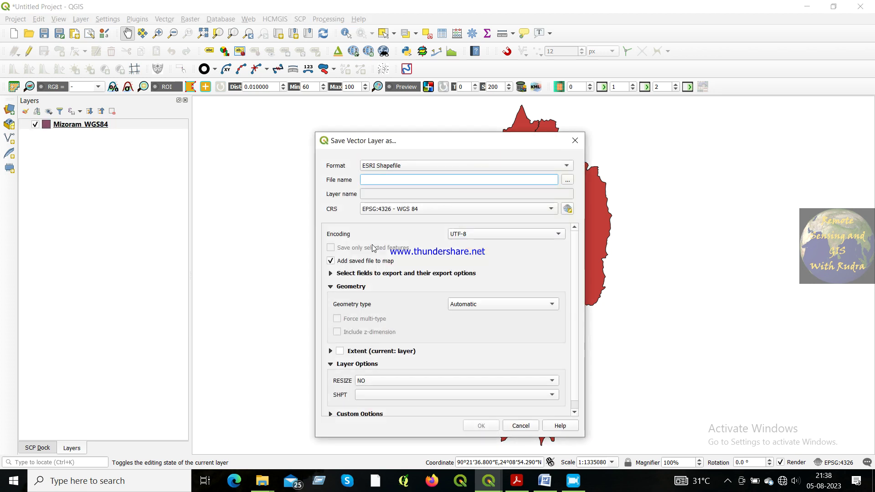
left_click_drag(408, 138, 389, 95)
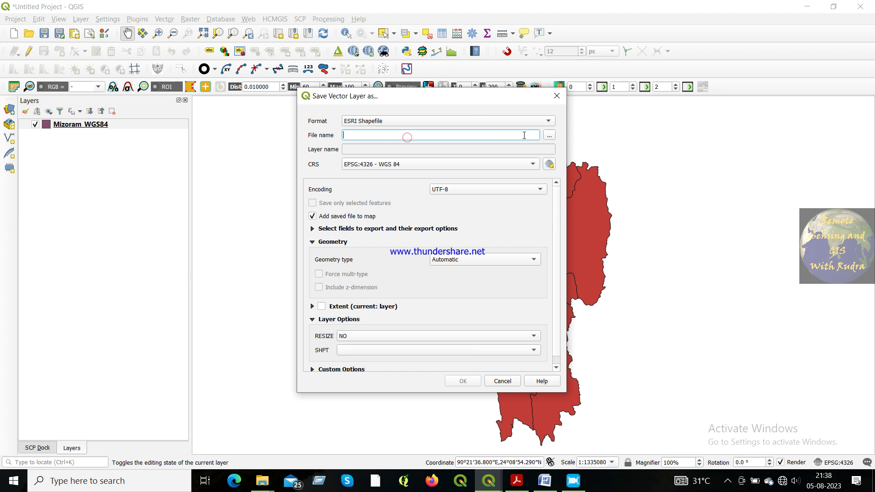
left_click(548, 121)
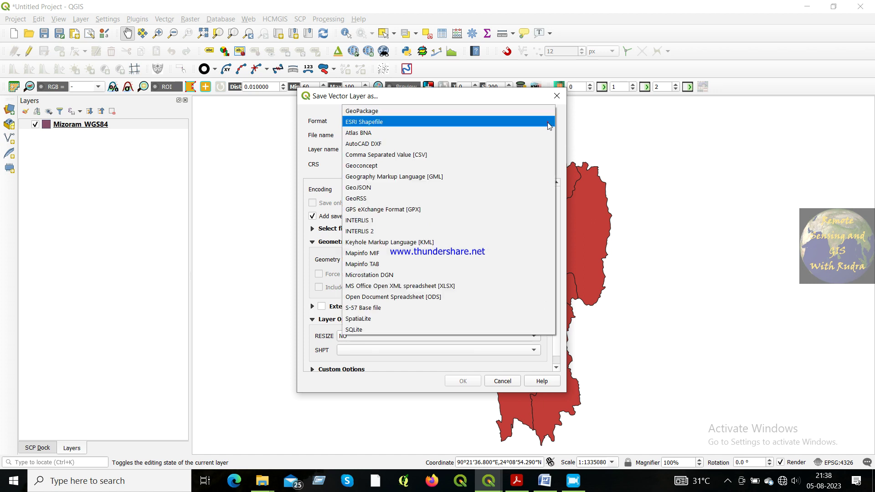
left_click(379, 121)
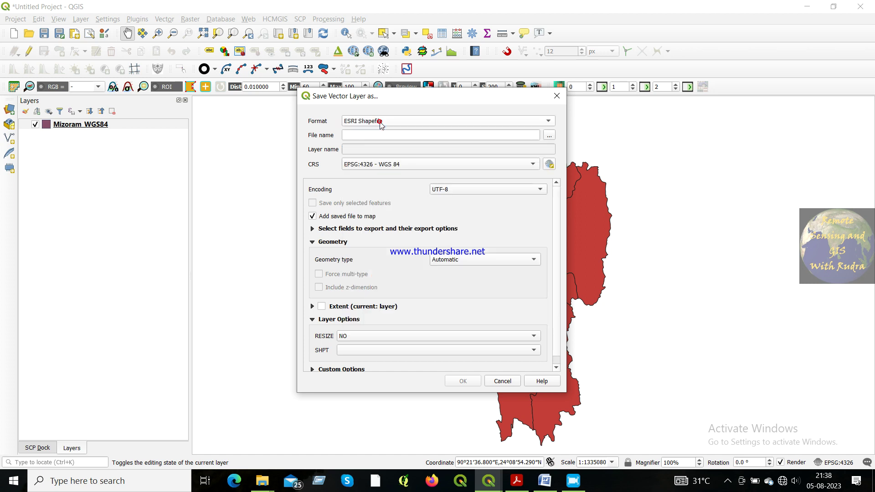
- Set the export file to Mizoram_UTM46N_2 in the Youtube_Channel\Mizoram folder on drive F
left_click(551, 136)
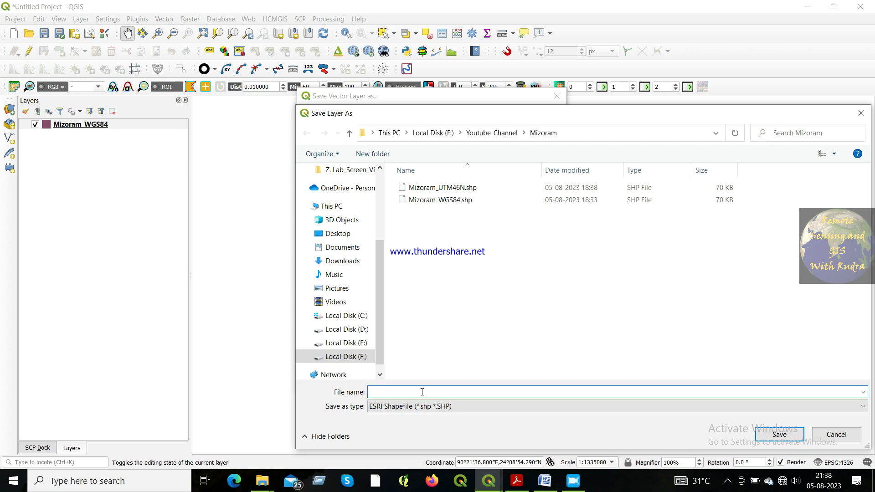
type("Mizora")
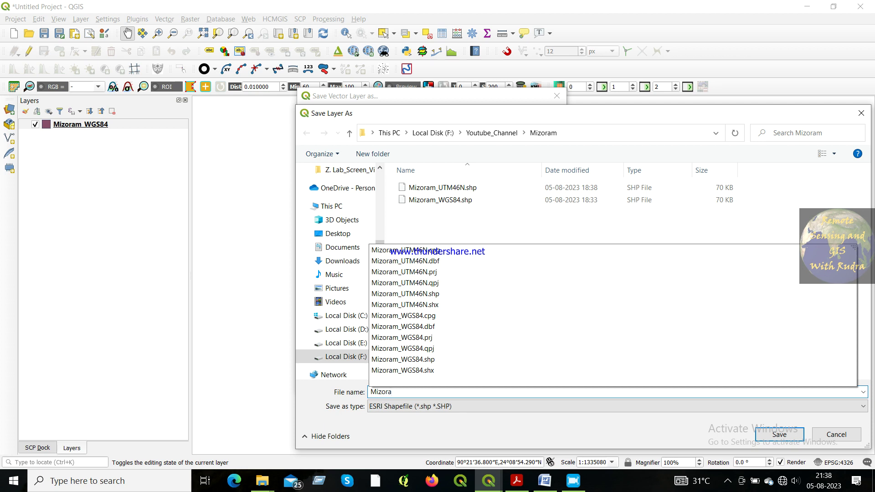
type("m_UTM46N")
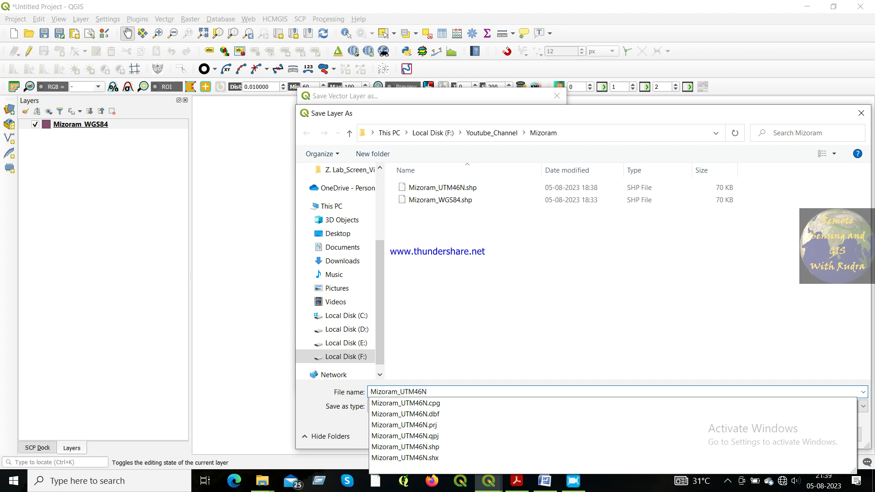
type("_2")
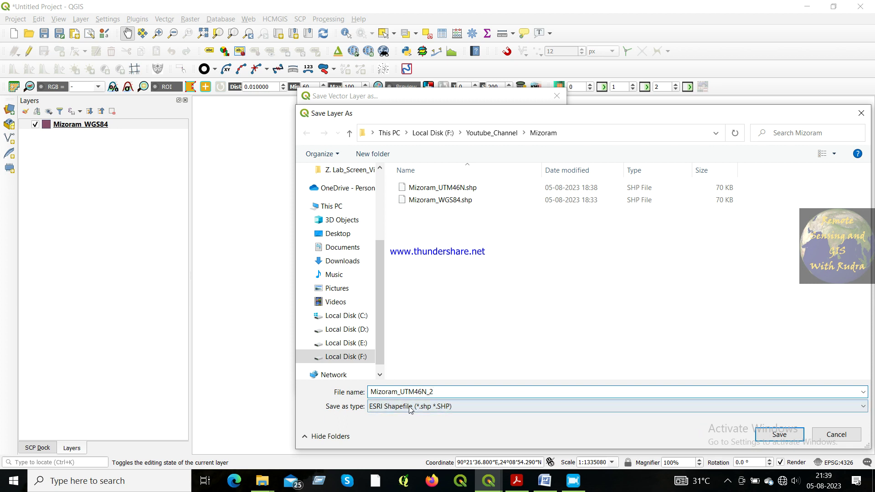
left_click(797, 439)
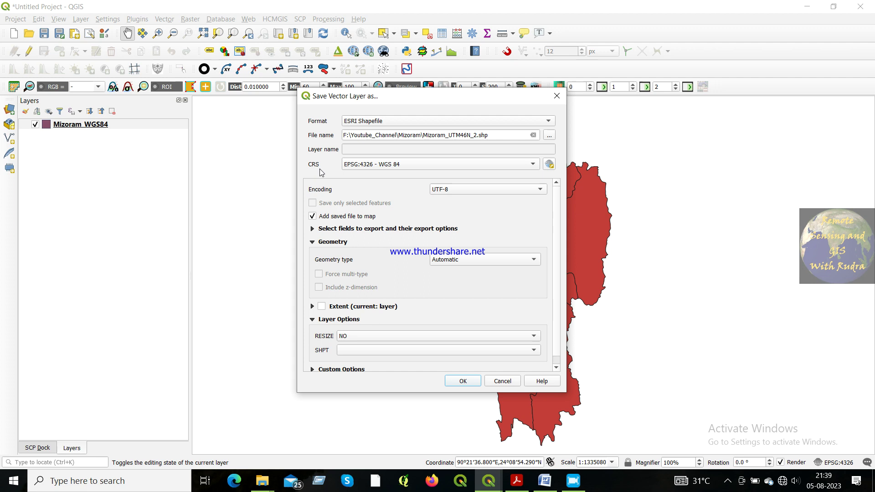
- Set the export's coordinate reference system to WGS 84 / UTM zone 46N (EPSG:32646) and export the layer
left_click(548, 165)
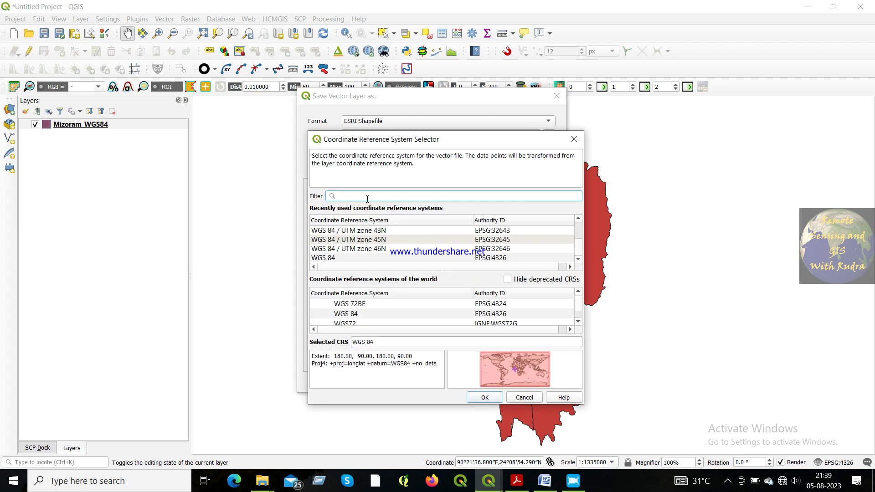
type("32646")
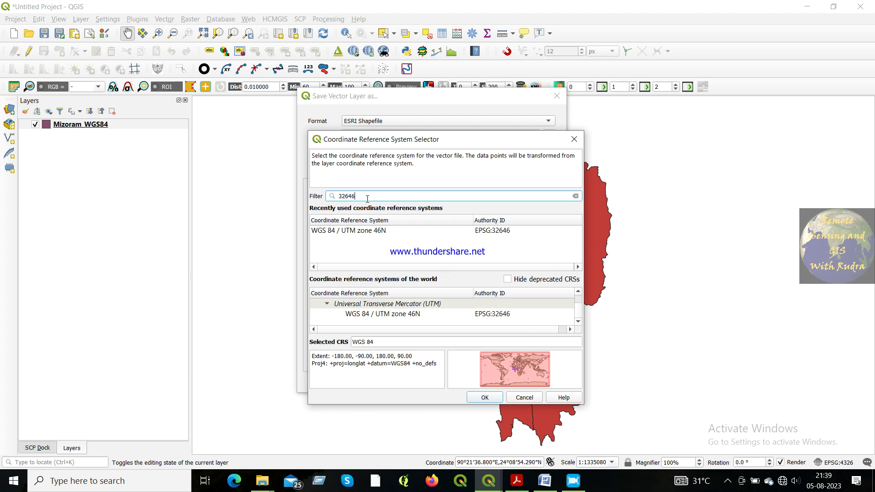
left_click(362, 231)
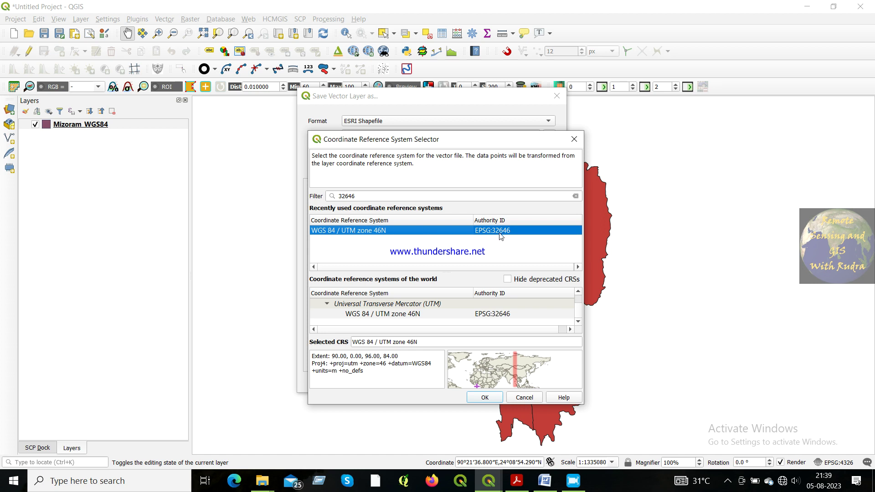
left_click(496, 396)
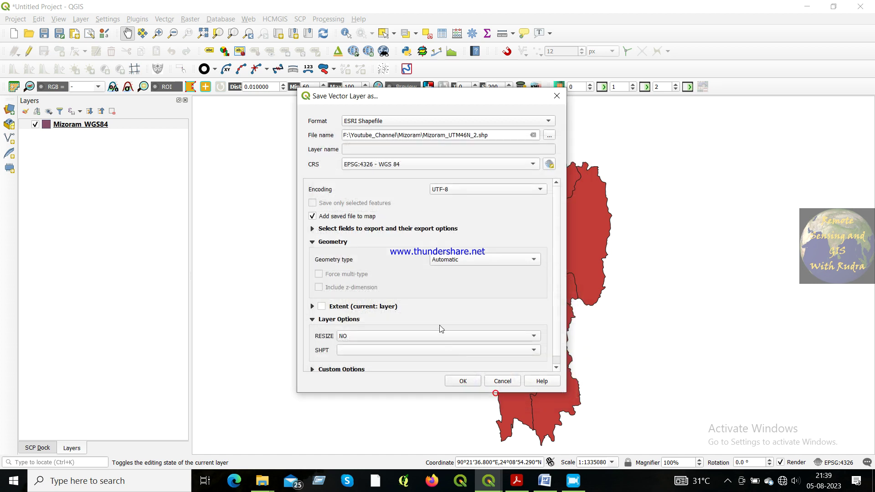
left_click(462, 382)
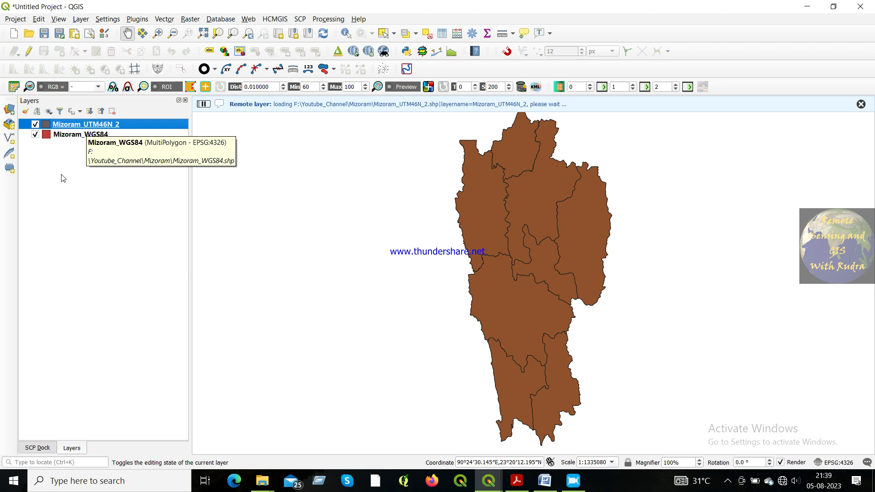
- Start a new empty project, discarding the current one without saving
left_click(66, 136)
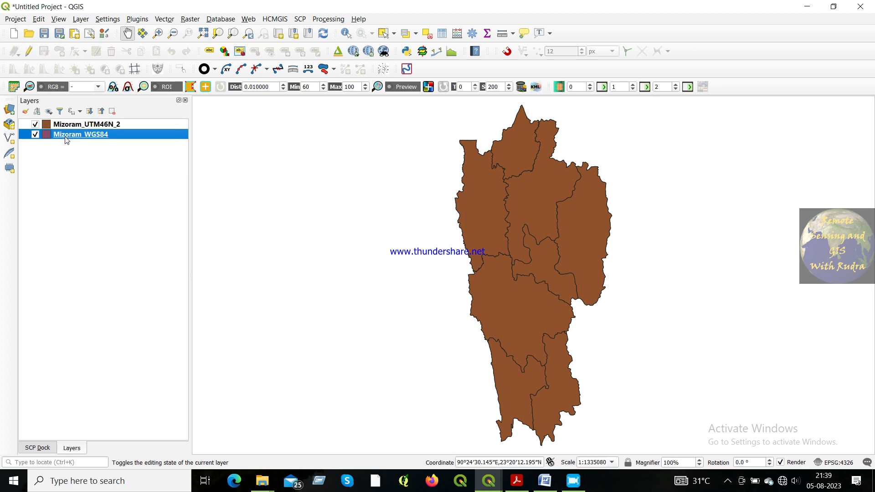
left_click(69, 128)
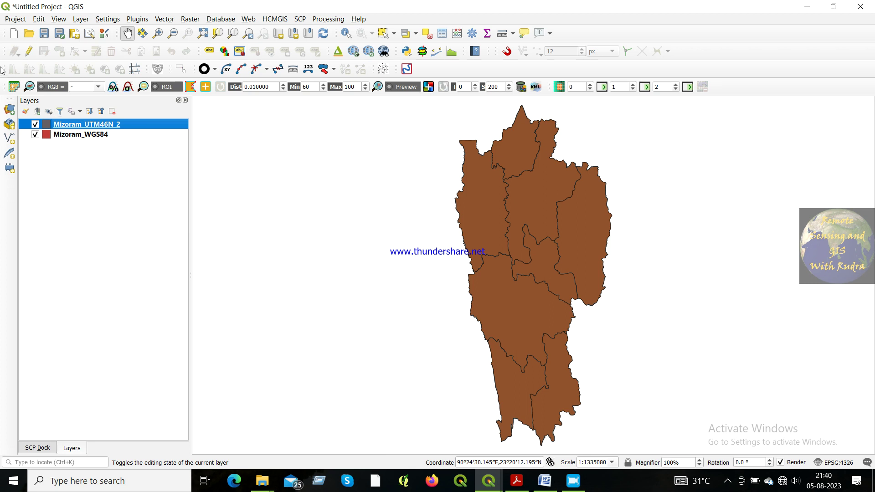
left_click(14, 34)
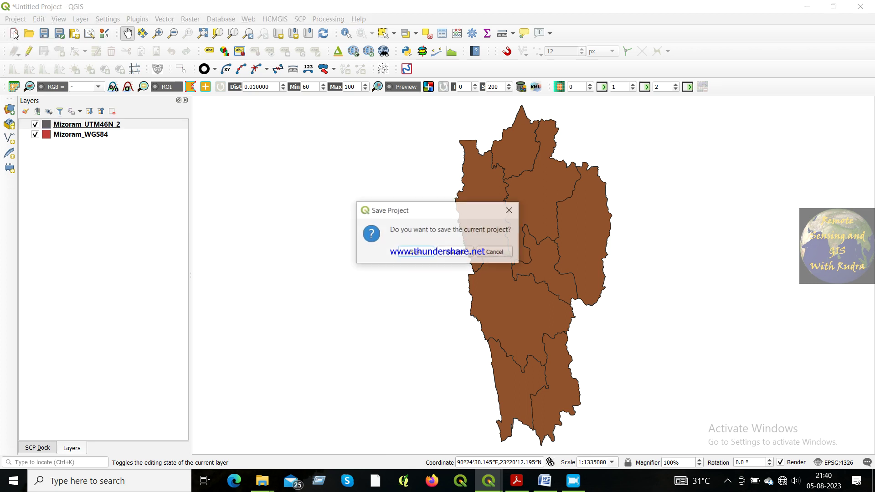
left_click(457, 252)
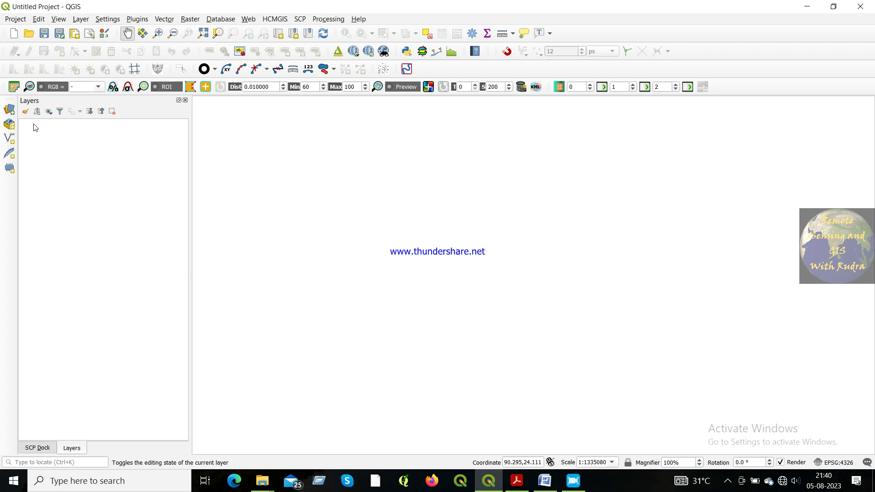
- Add the vector dataset Mizoram_UTM46N_2.shp from the Youtube_Channel\Mizoram folder to the project
left_click(7, 111)
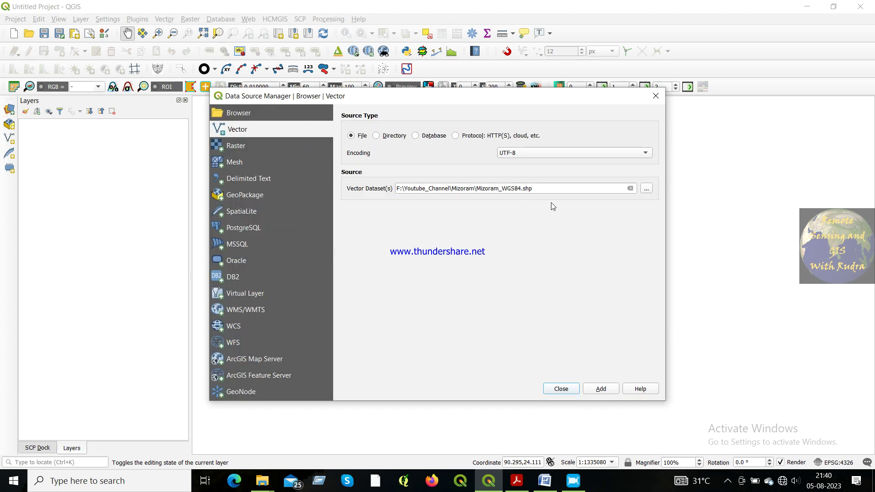
left_click(646, 189)
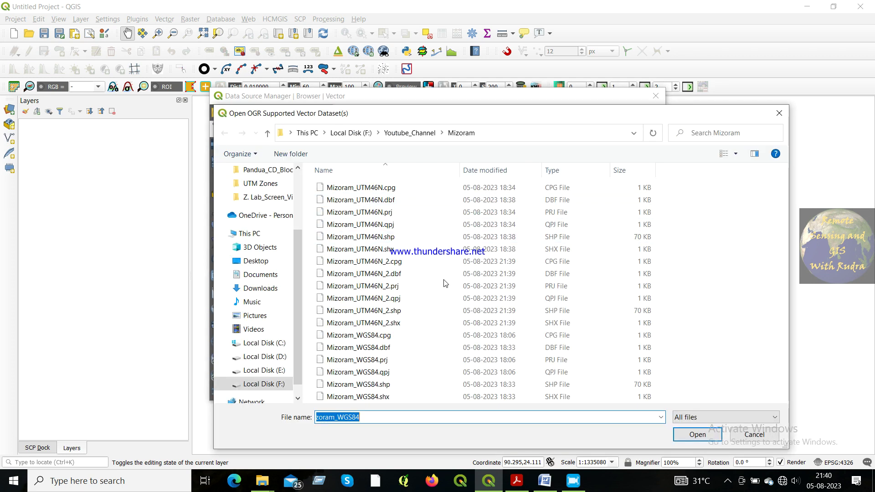
left_click(395, 312)
left_click(697, 434)
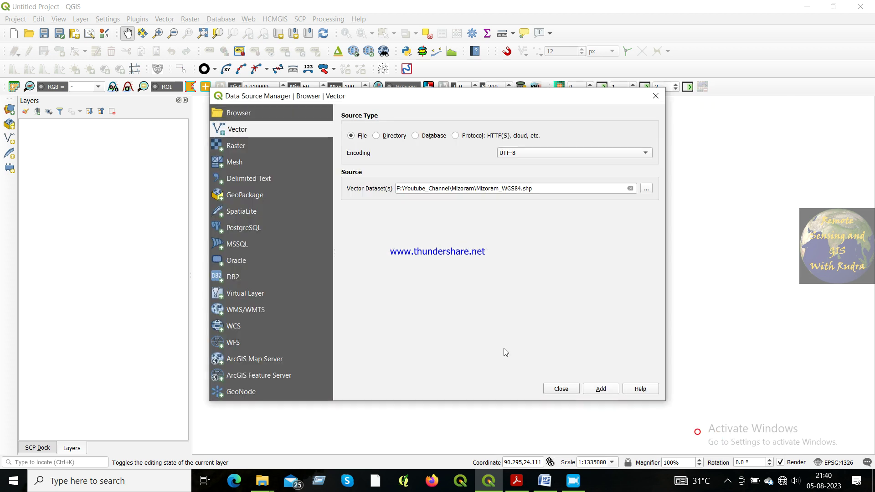
left_click(594, 390)
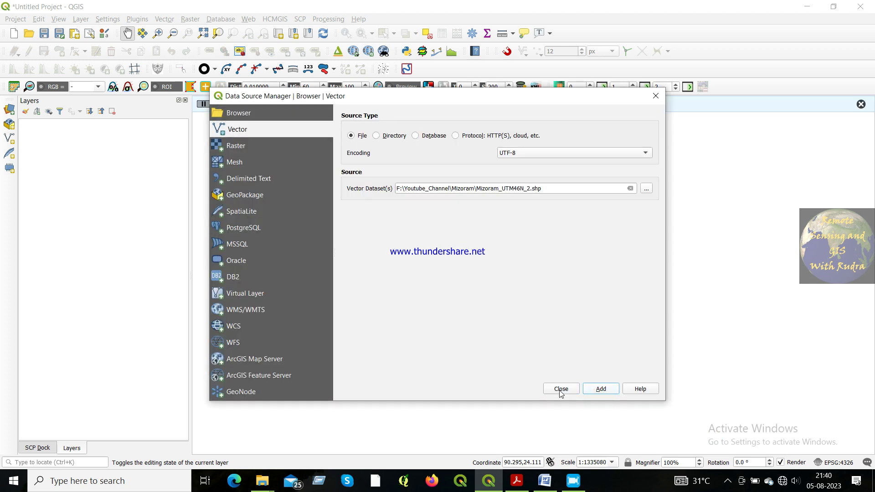
left_click(560, 389)
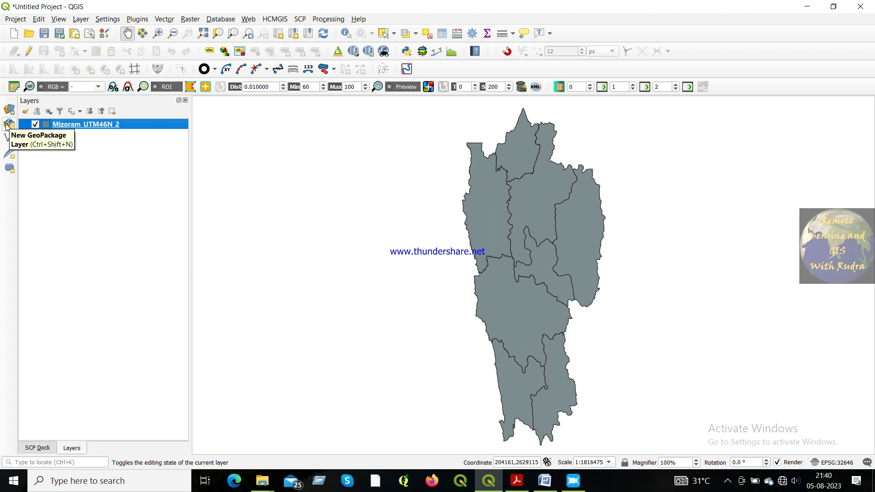
- Open the Mizoram_UTM46N_2 attribute table, sort it by Sl.No. in ascending order and enable editing
right_click(100, 130)
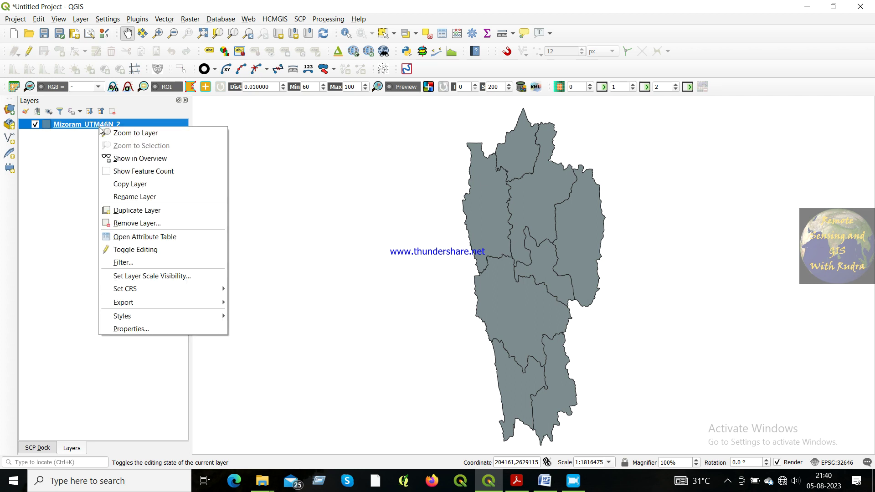
left_click(136, 236)
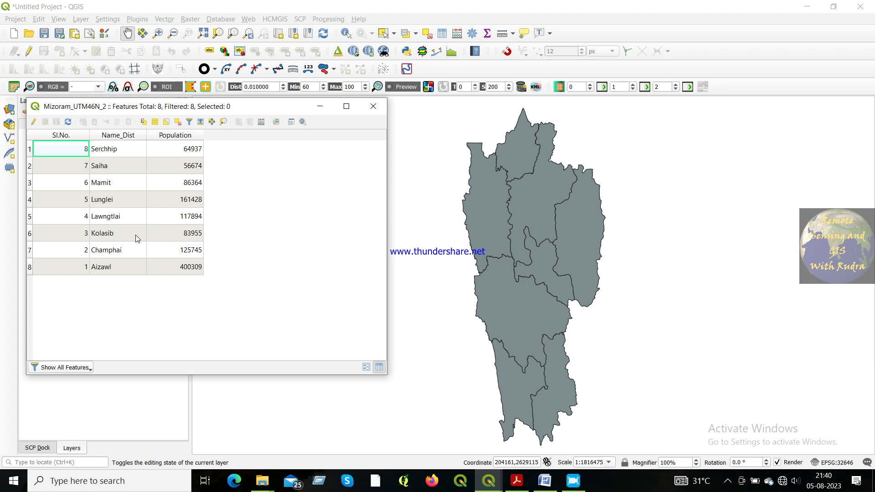
left_click(77, 136)
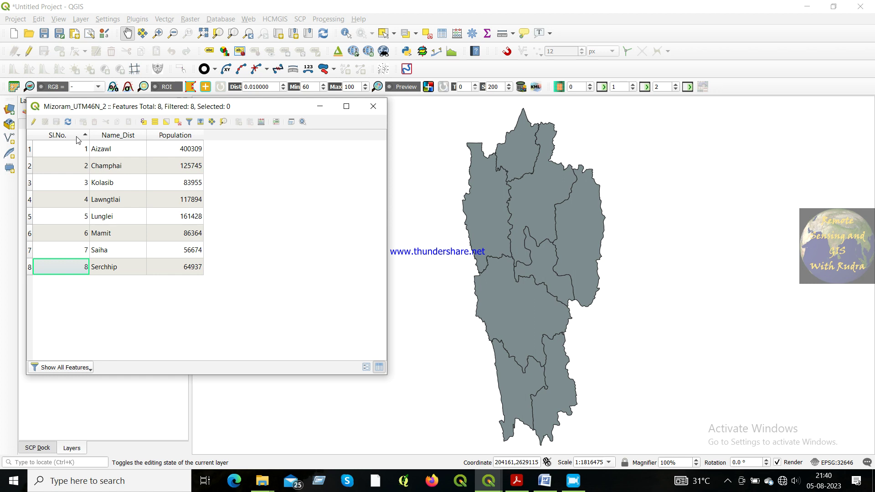
left_click(33, 123)
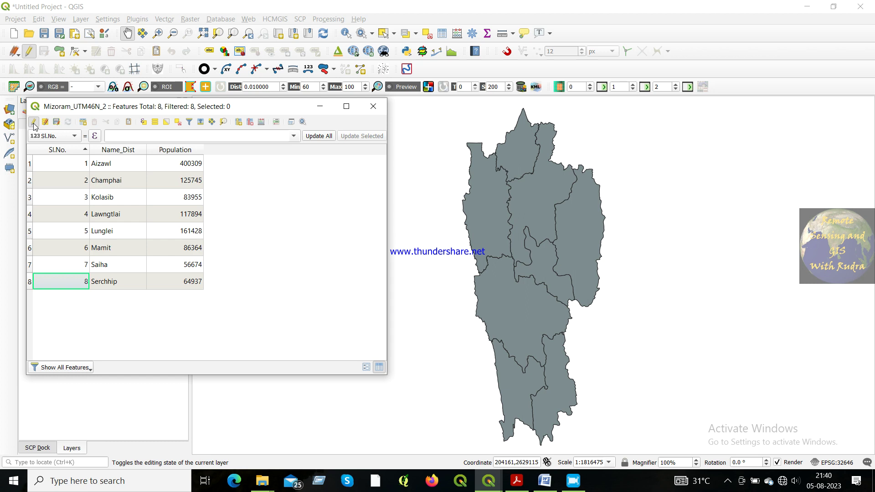
- Define a new field named Area in the Field Calculator as a decimal number (real) with precision 4
left_click(262, 122)
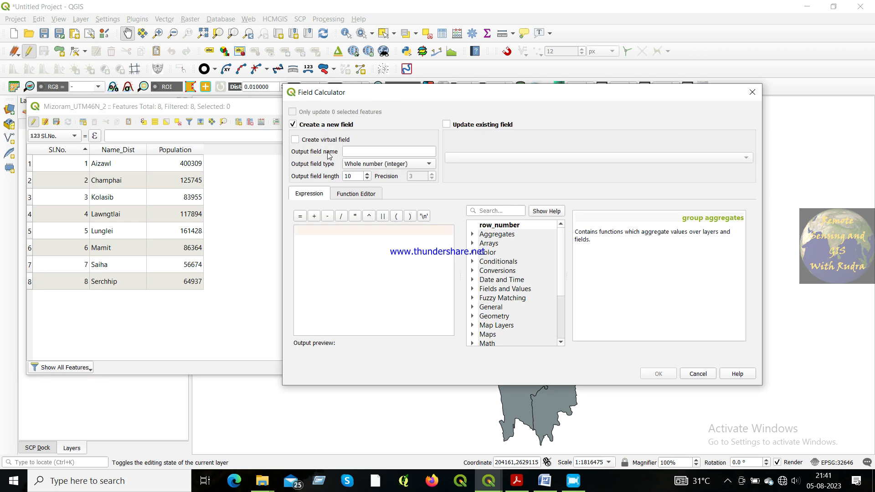
left_click(345, 153)
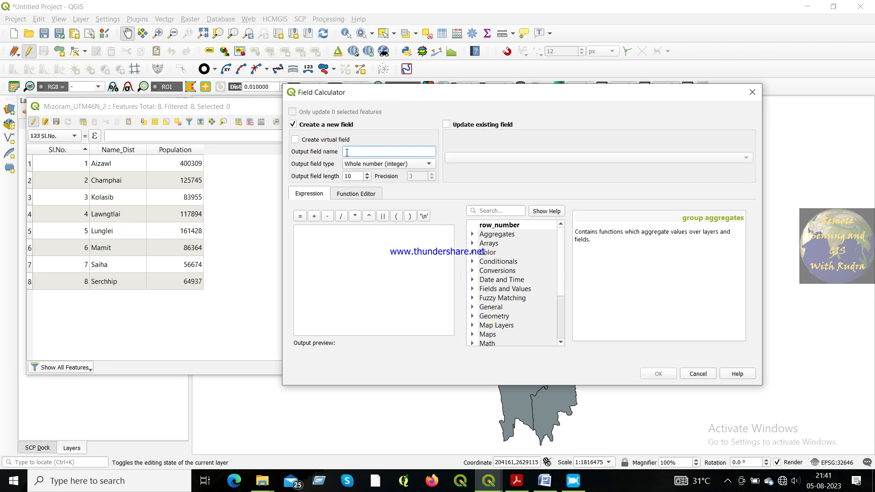
type("Area")
left_click(381, 165)
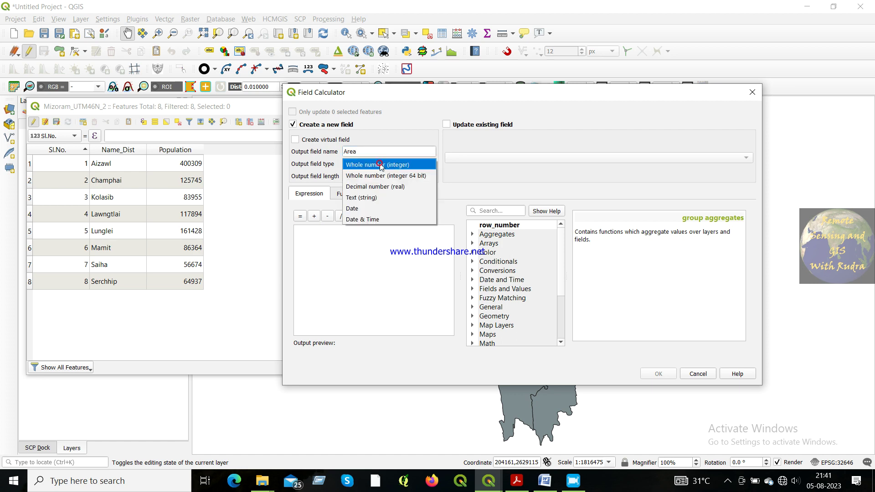
left_click(375, 185)
left_click(419, 178)
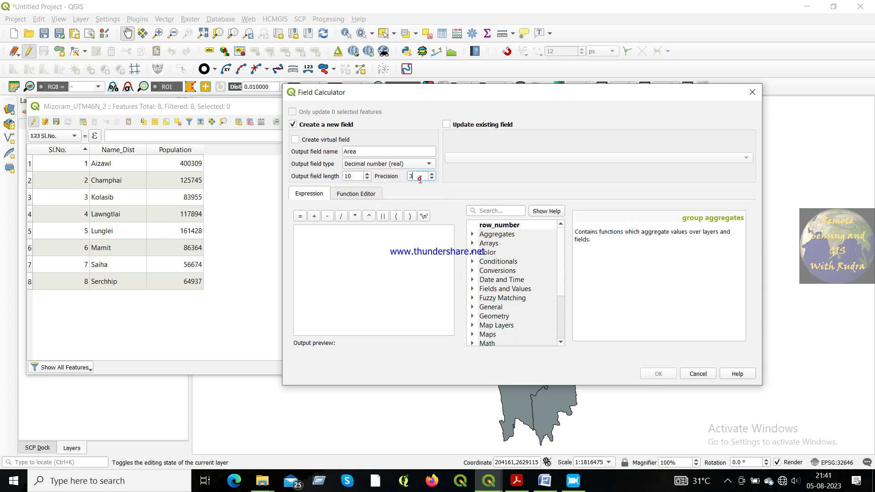
key("BackSpace")
type("4")
- Use the geometry function $area as the Area field's expression and calculate the field
left_click(473, 316)
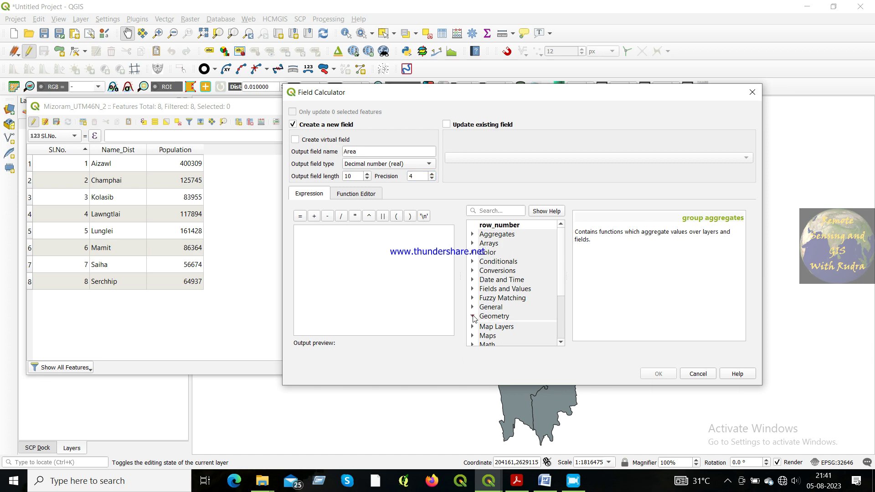
scroll(512, 307, "down", 1)
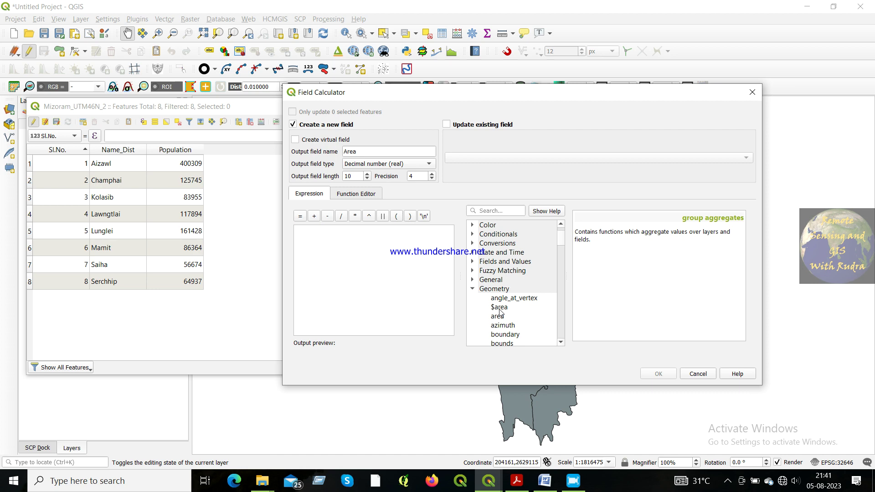
double_click(499, 308)
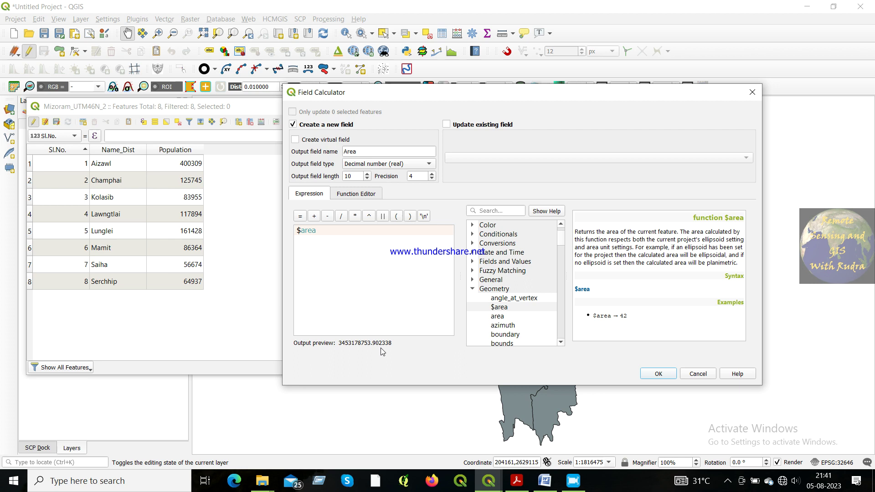
left_click(656, 373)
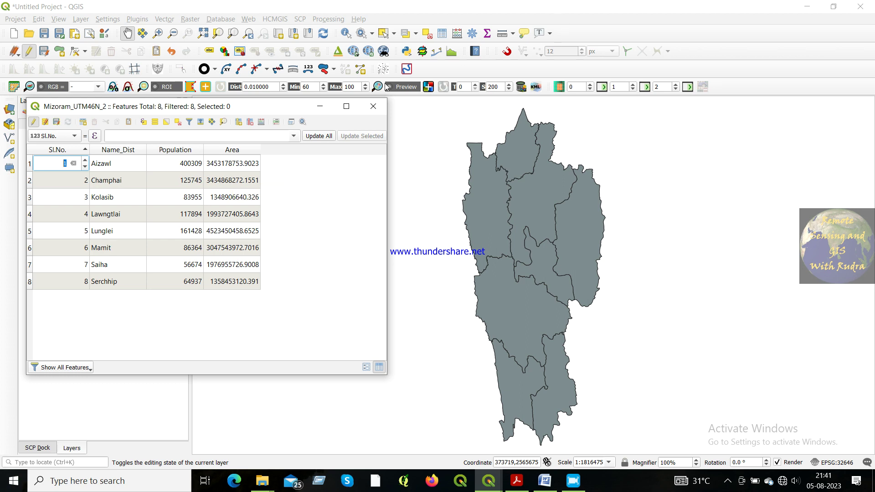
- Define another new field named Area_Sq_Km in the Field Calculator as a decimal number (real) with precision 4
left_click(262, 123)
left_click(378, 151)
type("A")
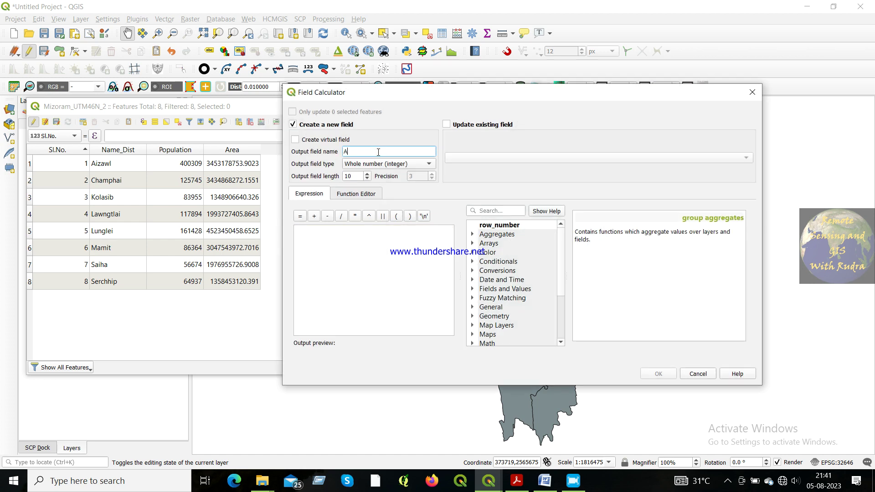
type("rea_Sq_Km")
left_click(429, 164)
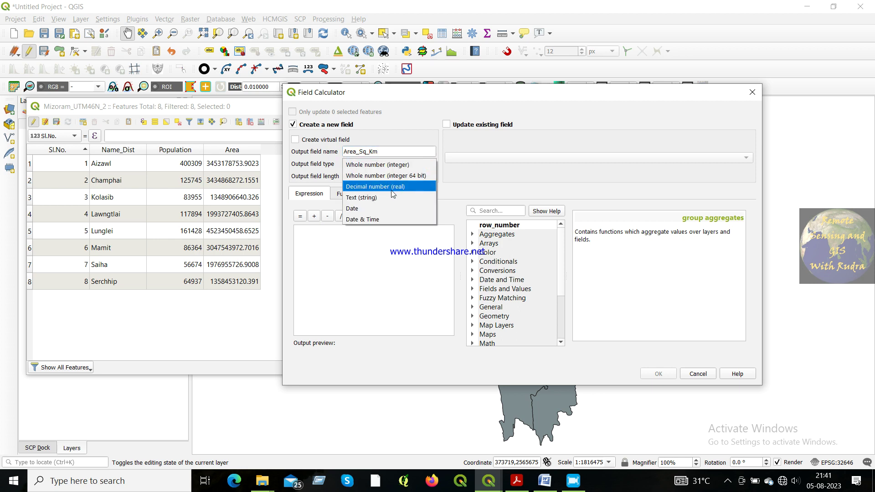
left_click(392, 190)
left_click(418, 178)
key("BackSpace")
type("4")
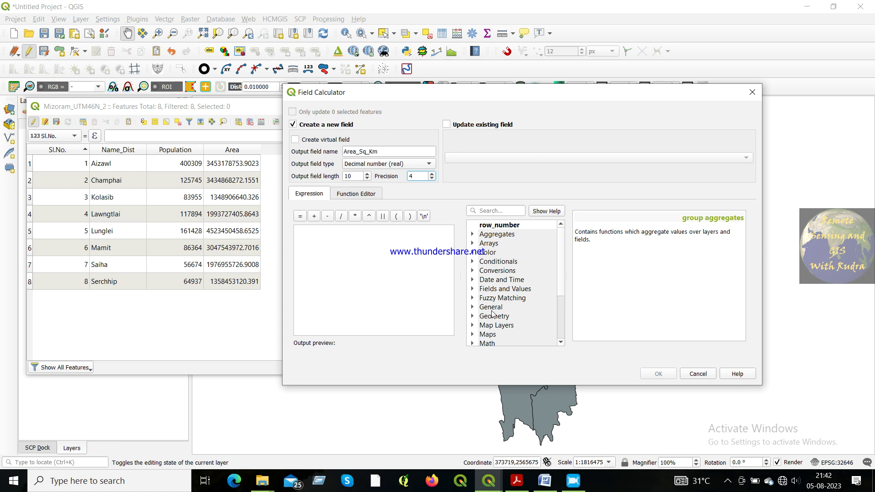
- Enter the expression "Area" / 1000000 for Area_Sq_Km and calculate the field
left_click(472, 290)
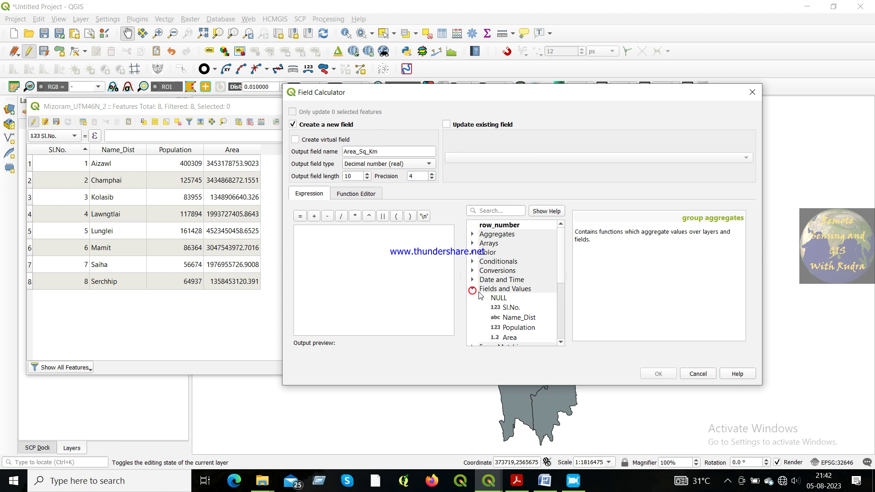
scroll(472, 292, "down", 2)
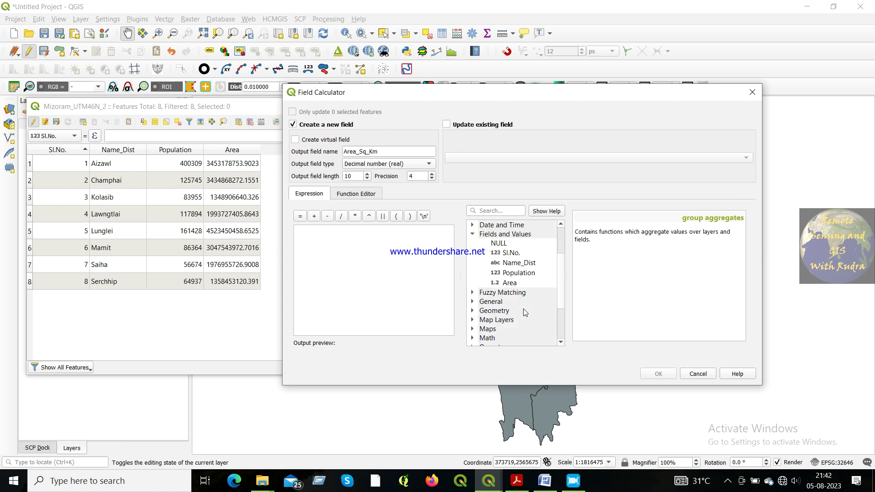
double_click(509, 283)
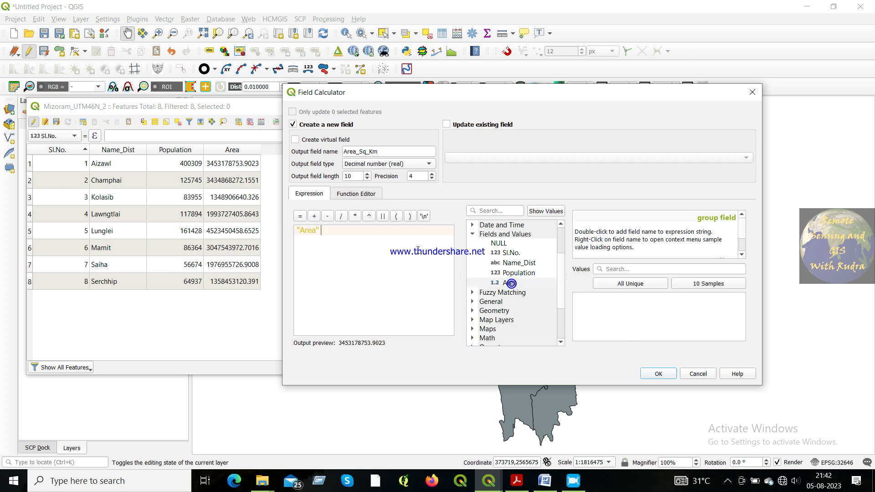
left_click(342, 216)
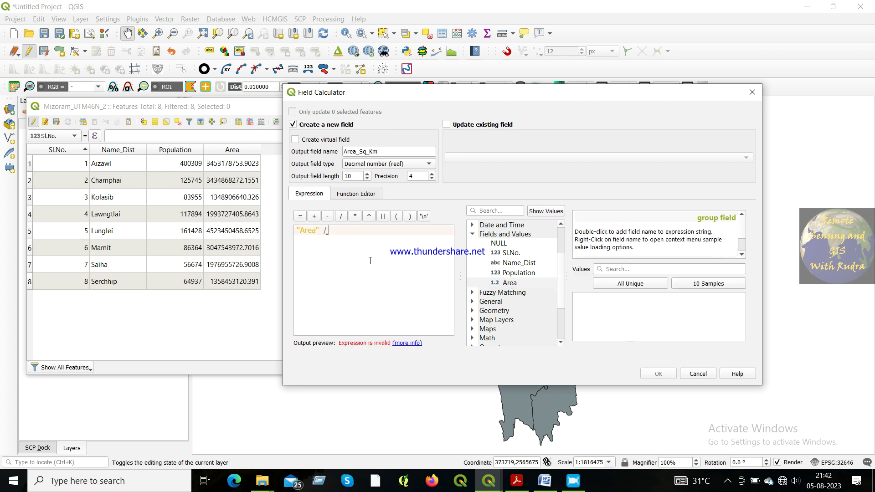
type("1000")
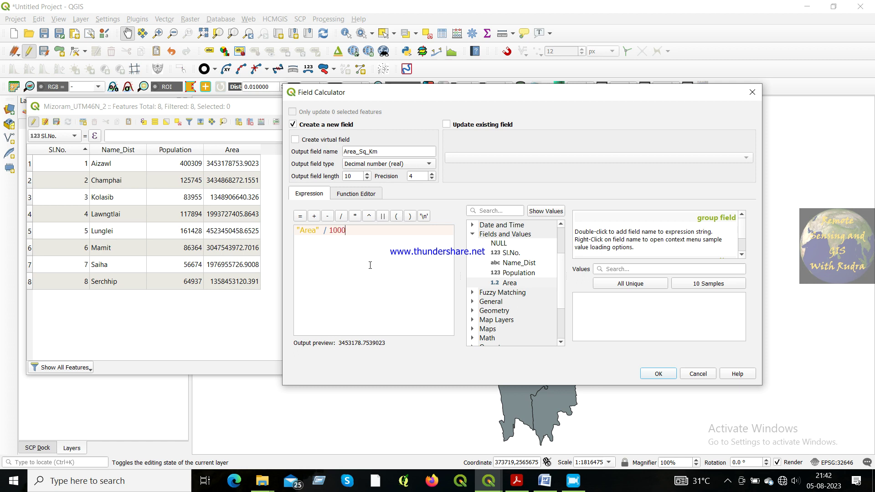
type("000")
left_click(662, 375)
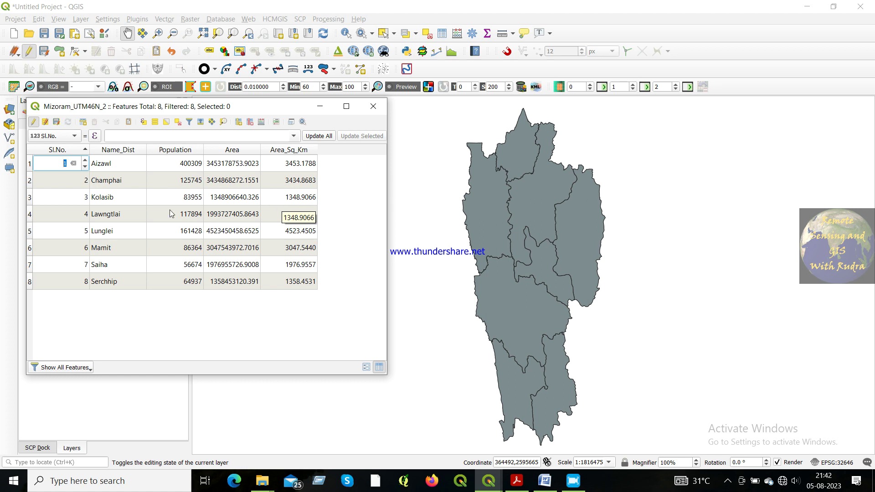
- Define a new whole number (integer) field named Pop_Dens in the Field Calculator
left_click(262, 122)
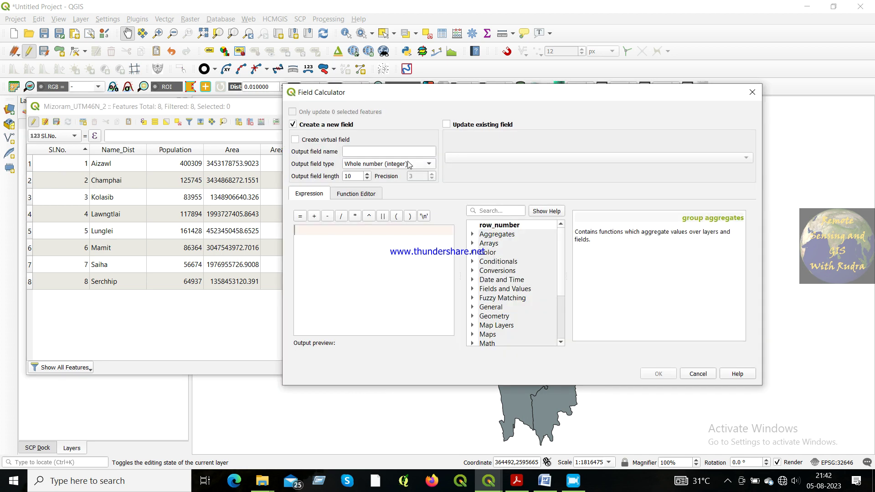
left_click(398, 152)
type("pop")
key("BackSpace")
key("BackSpace")
key("BackSpace")
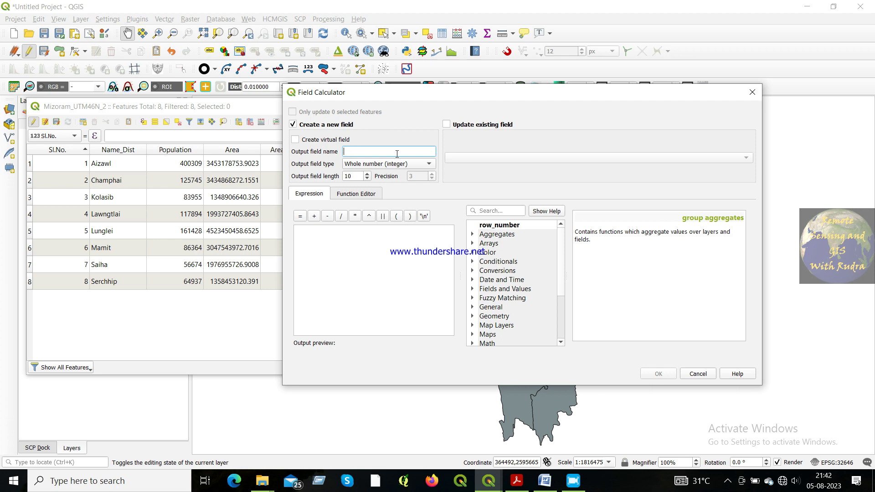
type("Pop_Dens")
- Build the expression "Population" / "Area_Sq_Km" for Pop_Dens and calculate the field
left_click(472, 289)
scroll(551, 296, "down", 1)
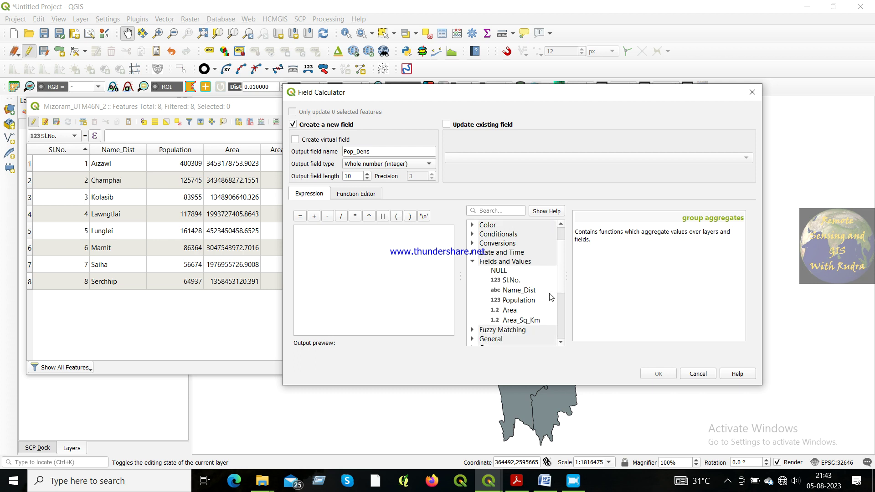
double_click(512, 301)
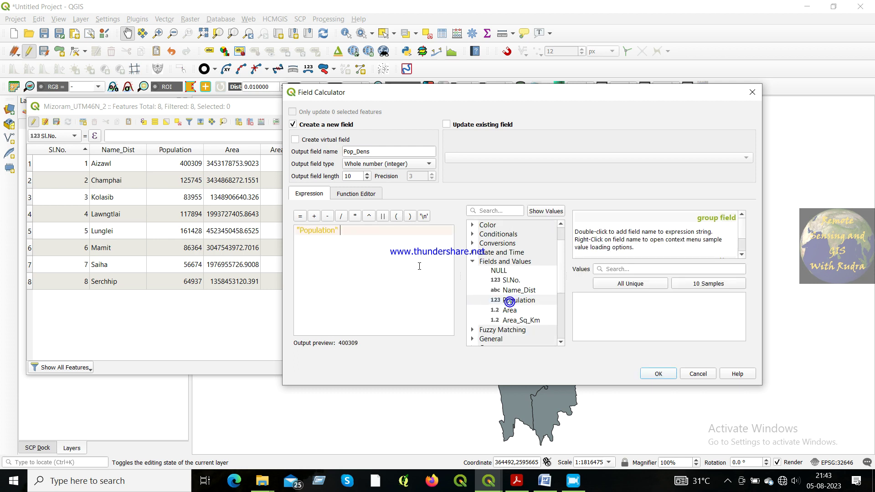
left_click(341, 216)
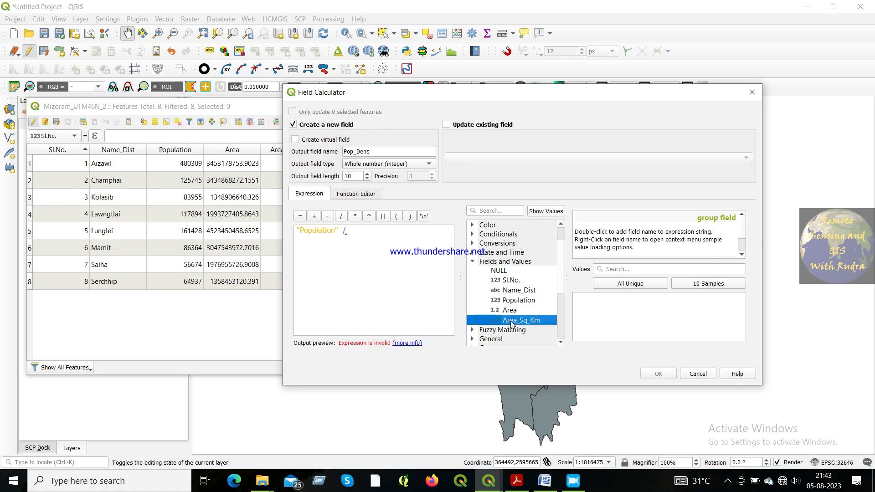
double_click(510, 321)
left_click(658, 374)
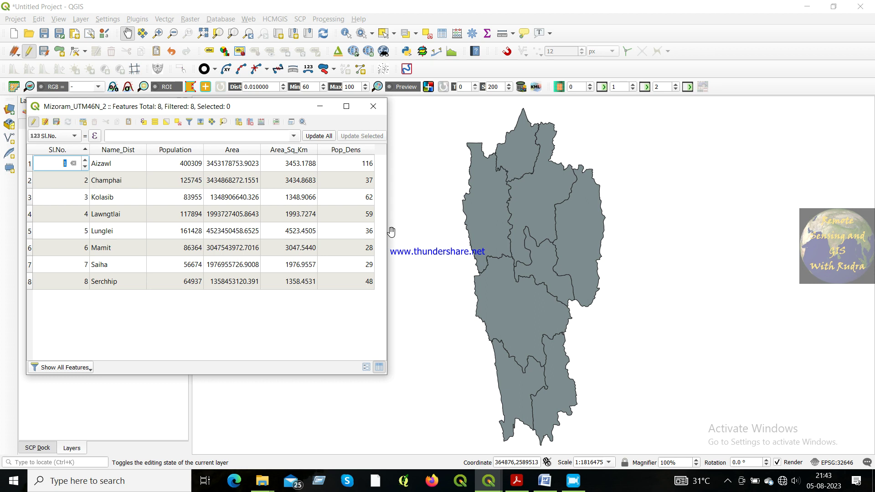
- Save the attribute edits of Mizoram_UTM46N_2, end the editing session and close the attribute table
left_click_drag(387, 233, 428, 235)
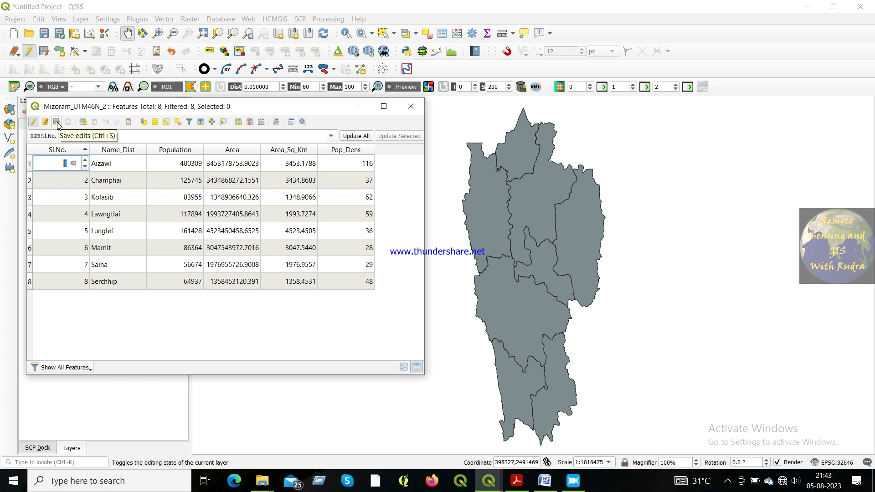
left_click(57, 122)
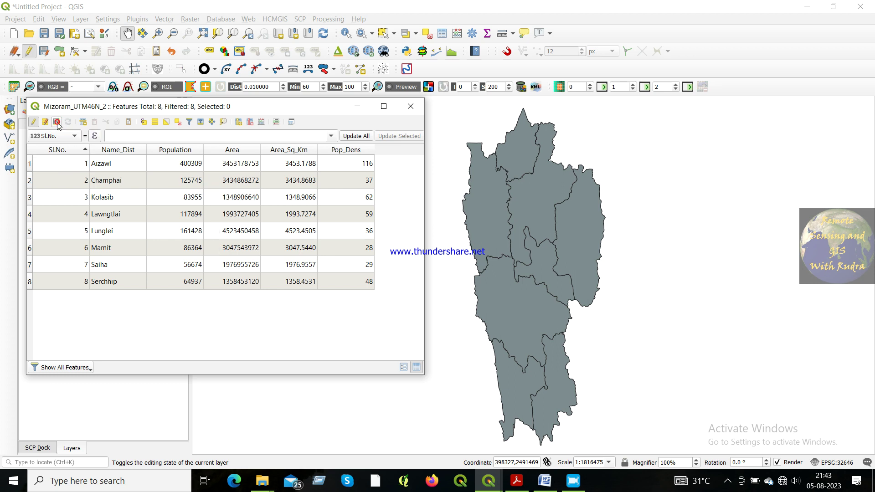
left_click(33, 123)
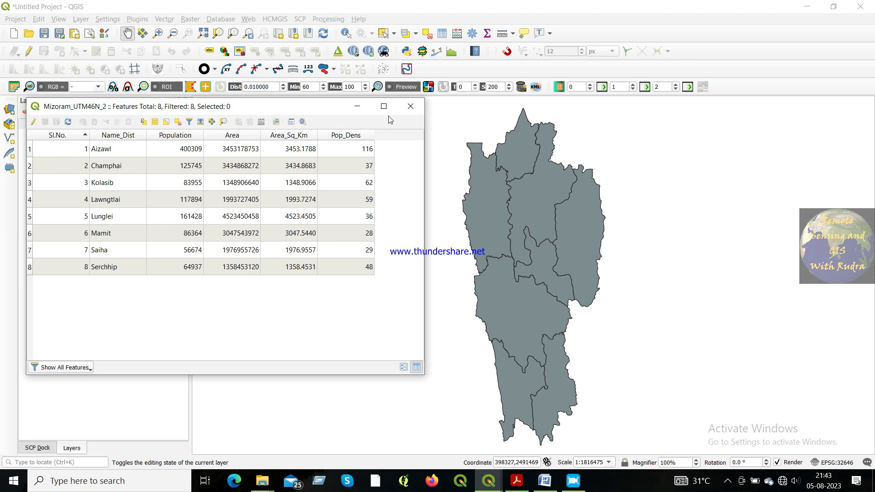
left_click(418, 109)
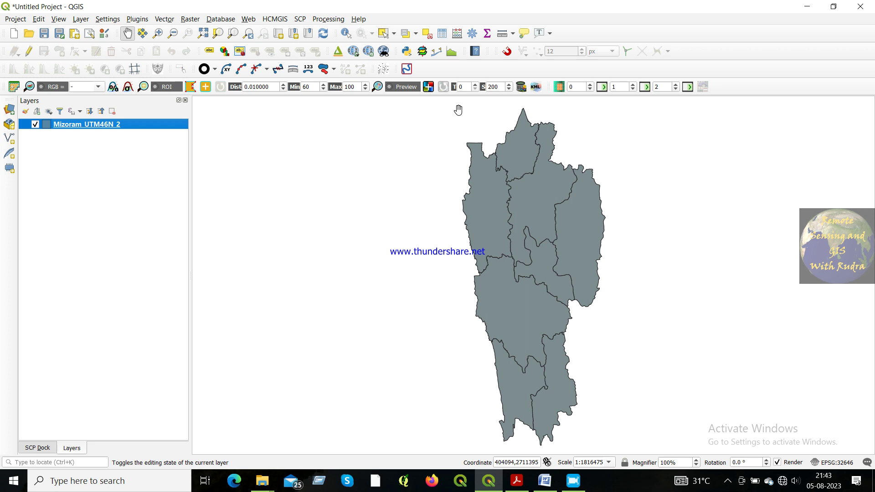
- Set the symbology of the Mizoram_UTM46N_2 layer to Graduated, based on the Pop_Dens column
right_click(112, 126)
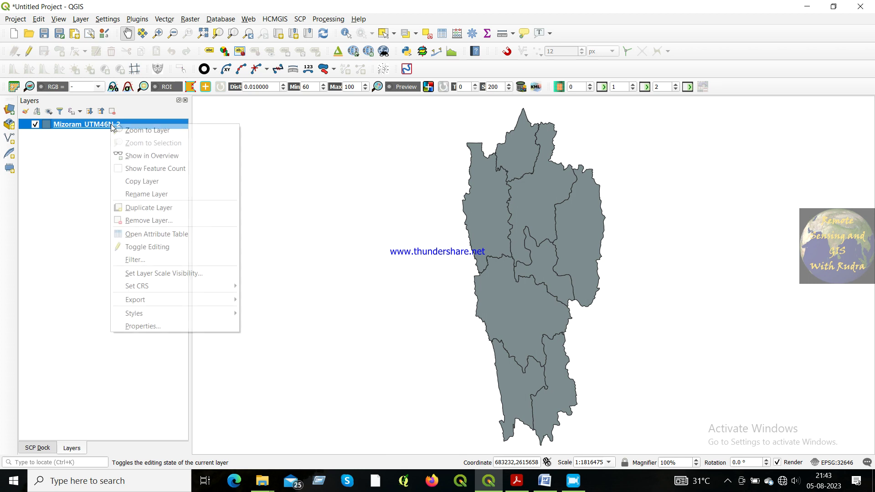
left_click(143, 326)
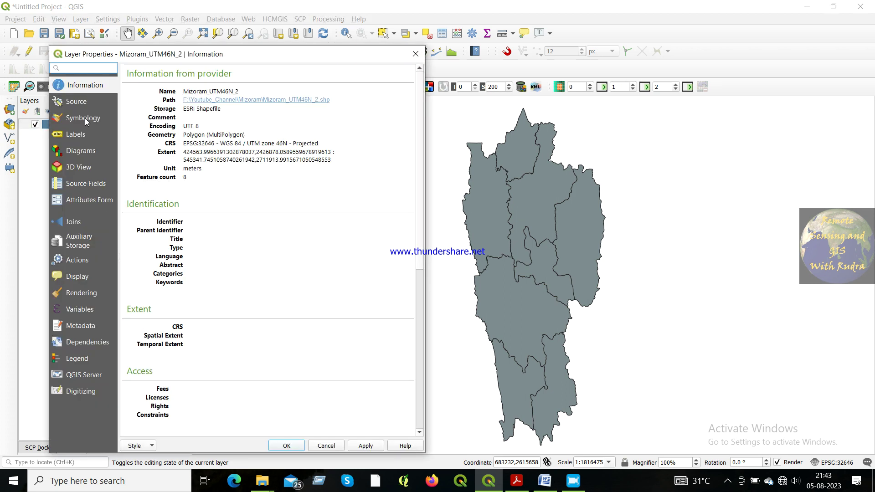
left_click(83, 119)
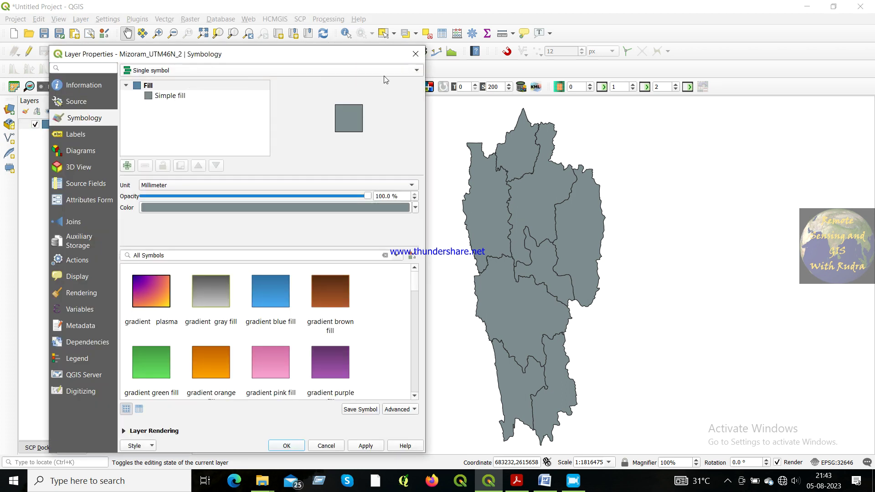
left_click(422, 71)
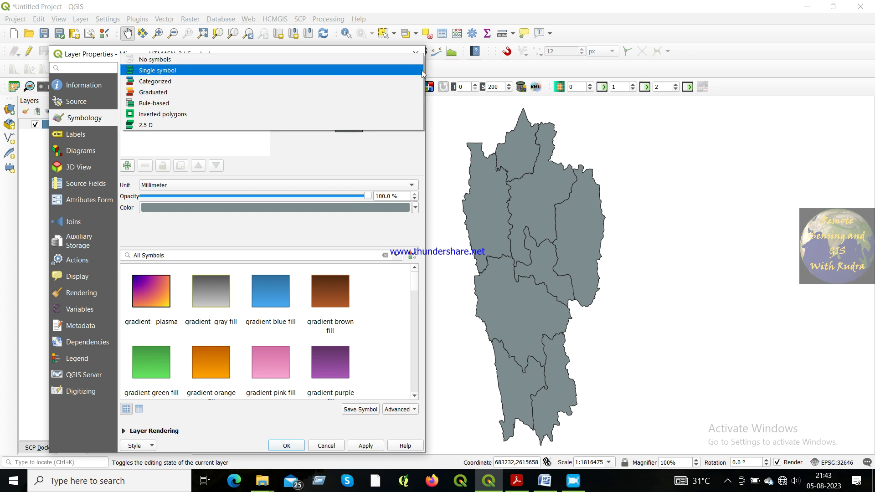
left_click(401, 92)
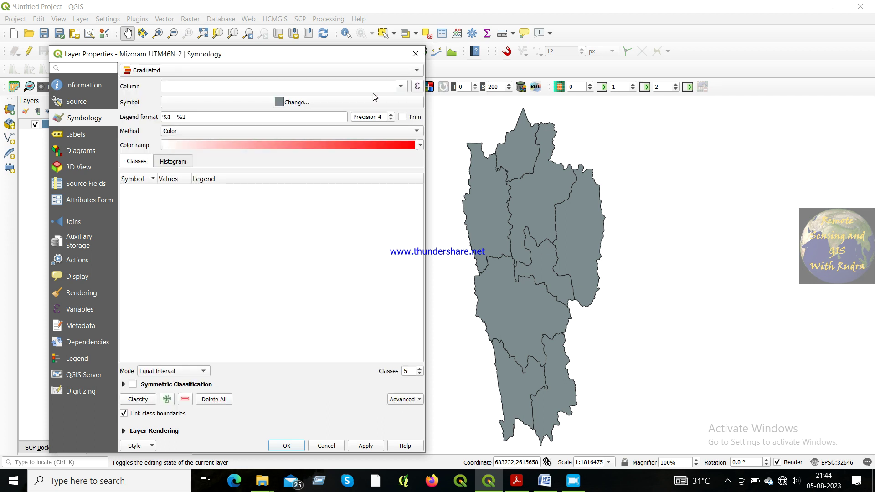
left_click(401, 87)
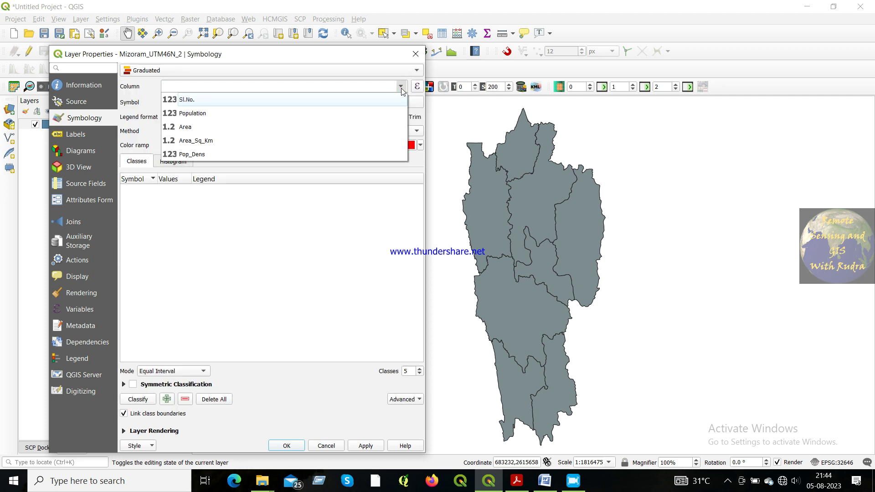
left_click(364, 154)
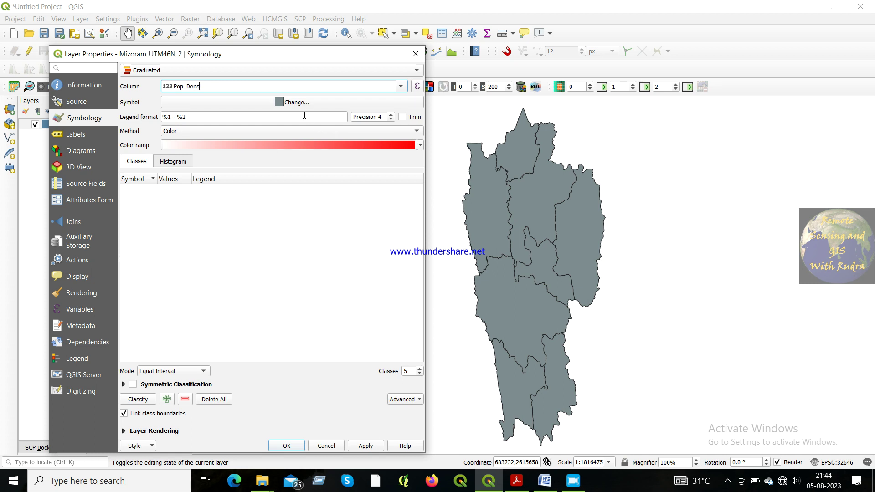
- Change the graduated symbol's simple fill to a line pattern fill and colour its lines red
left_click(281, 103)
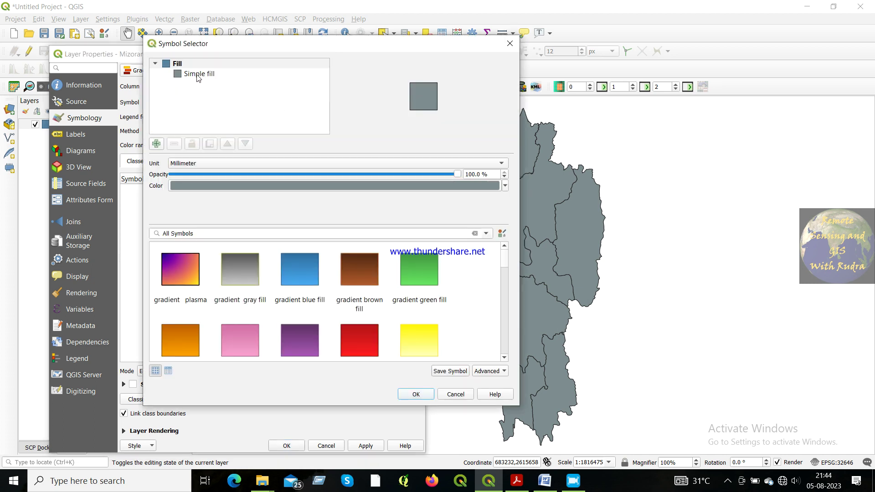
left_click(199, 75)
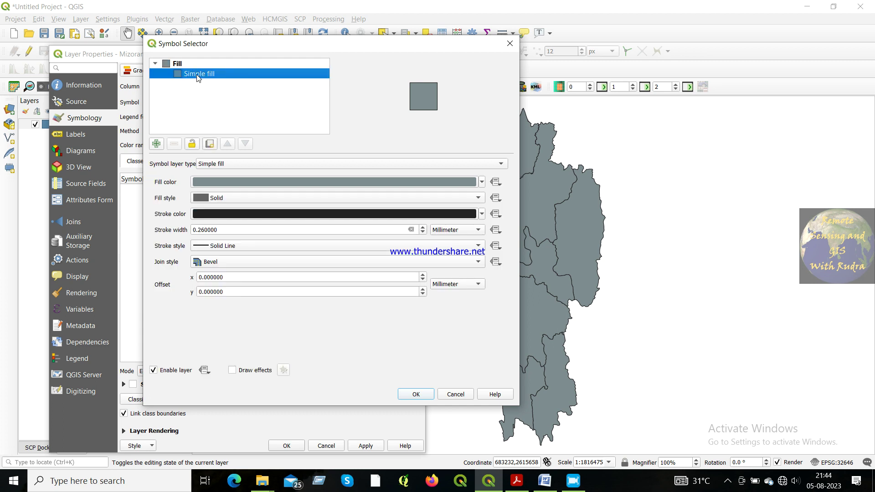
left_click(502, 165)
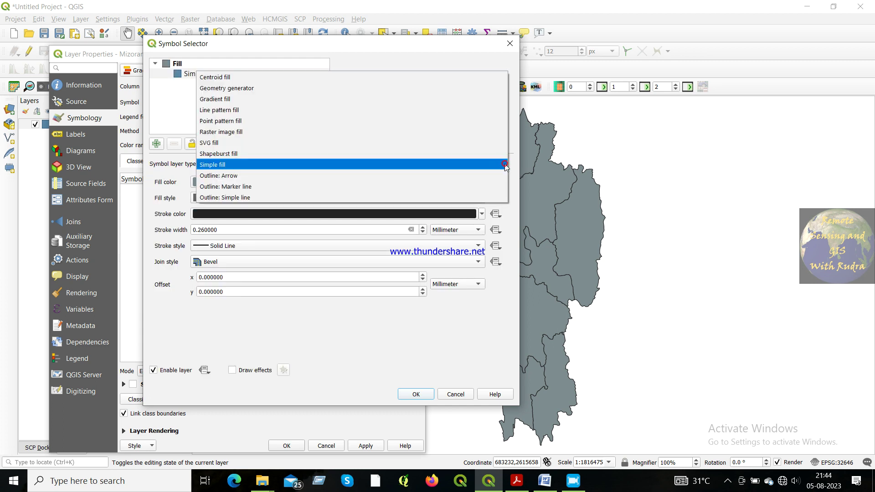
left_click(242, 111)
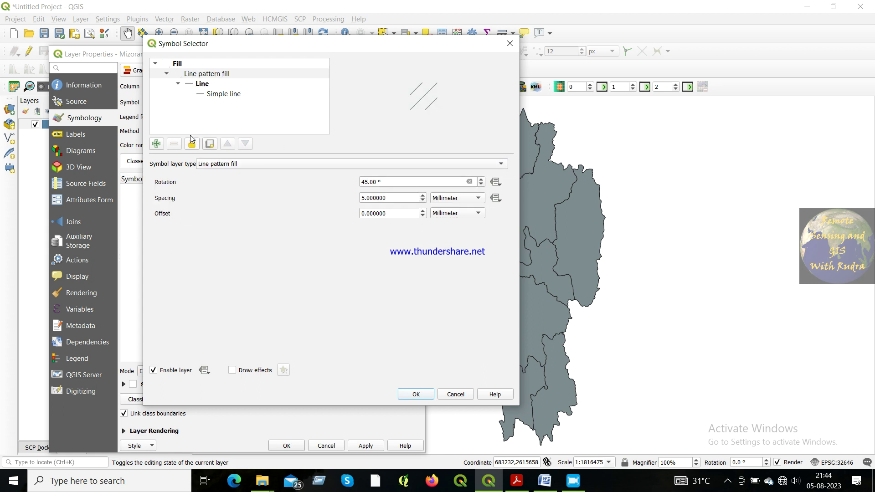
left_click(205, 86)
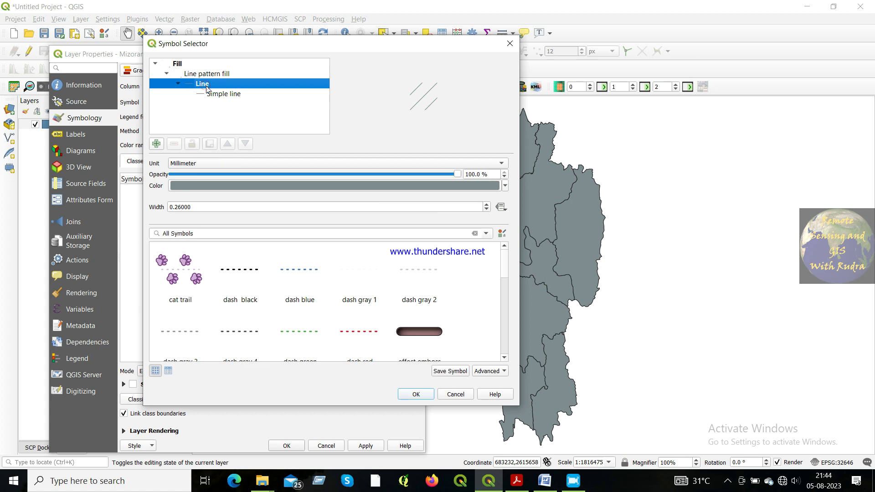
left_click(505, 186)
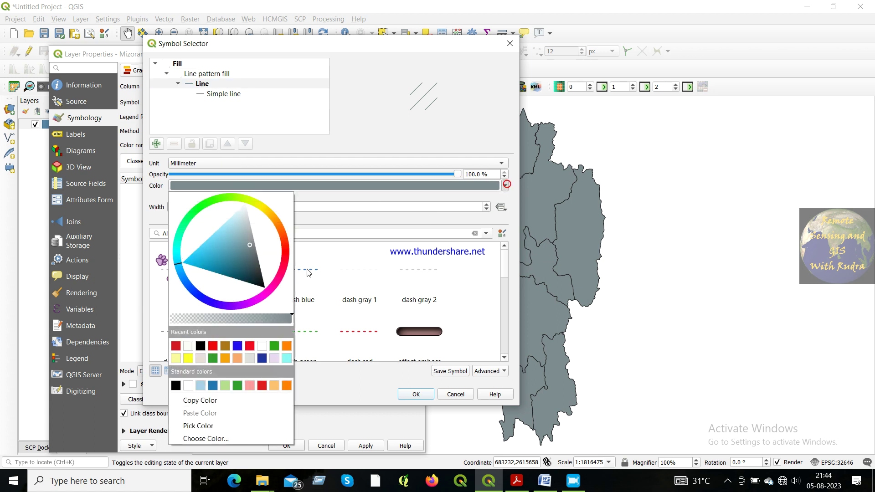
left_click(175, 347)
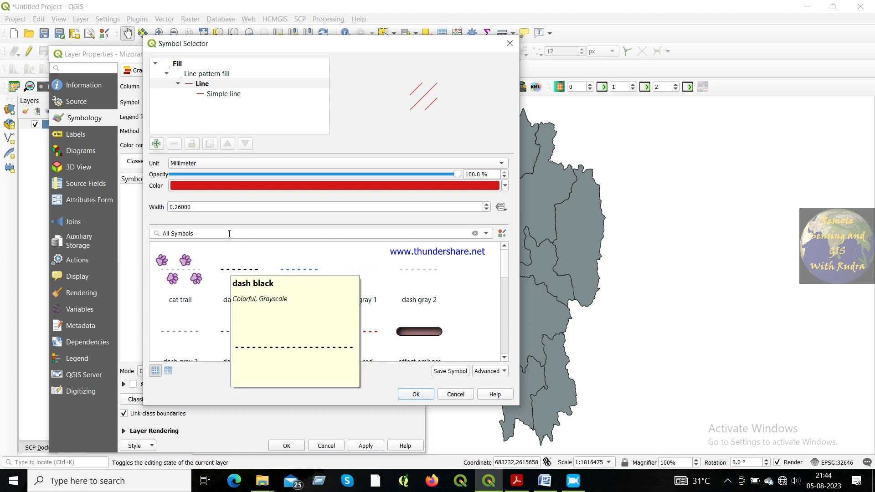
- Add a simple fill layer with the No Brush fill style to the symbol as an outline and accept the symbol
left_click(198, 66)
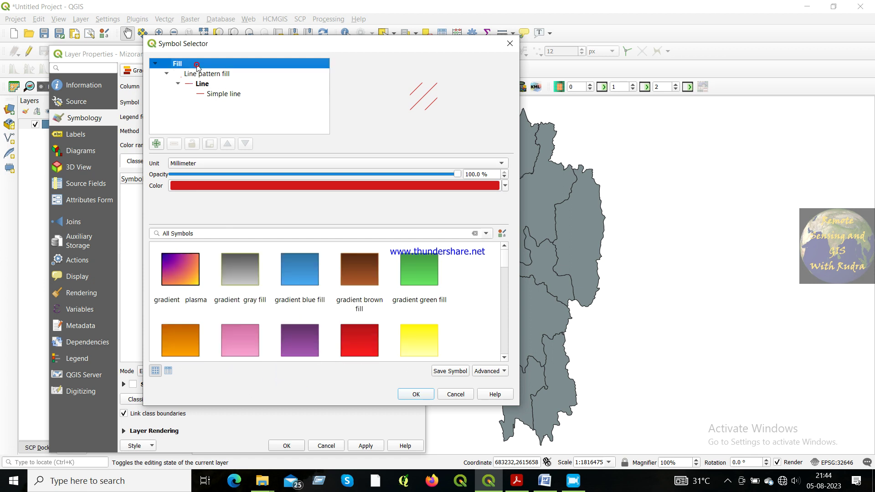
left_click(157, 144)
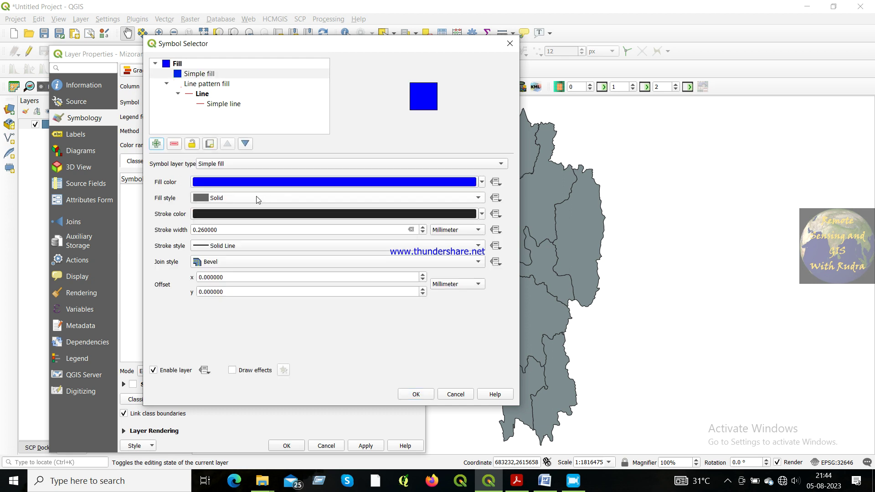
left_click(258, 199)
left_click(251, 210)
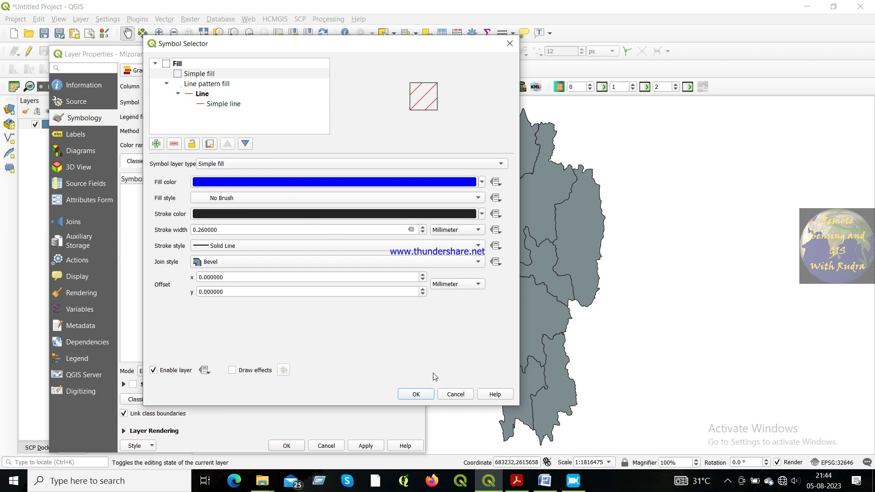
left_click(418, 395)
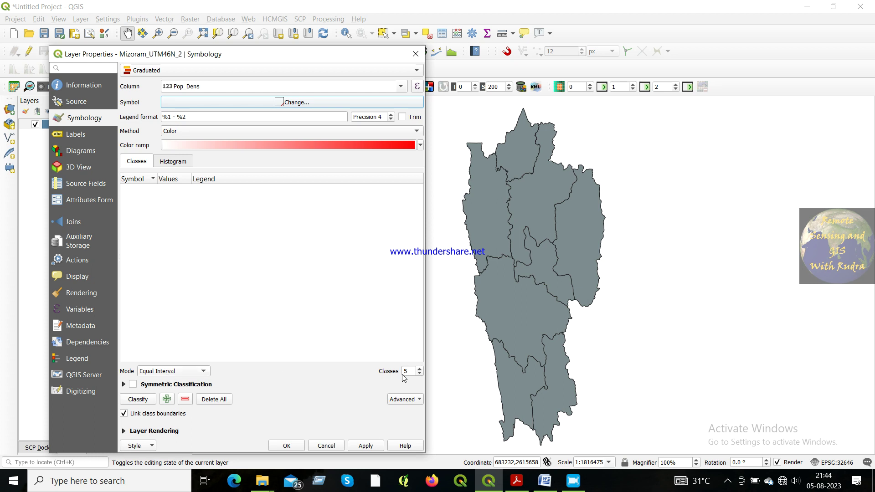
- Reduce the equal-interval classification to 3 classes and apply it to the map
left_click(419, 374)
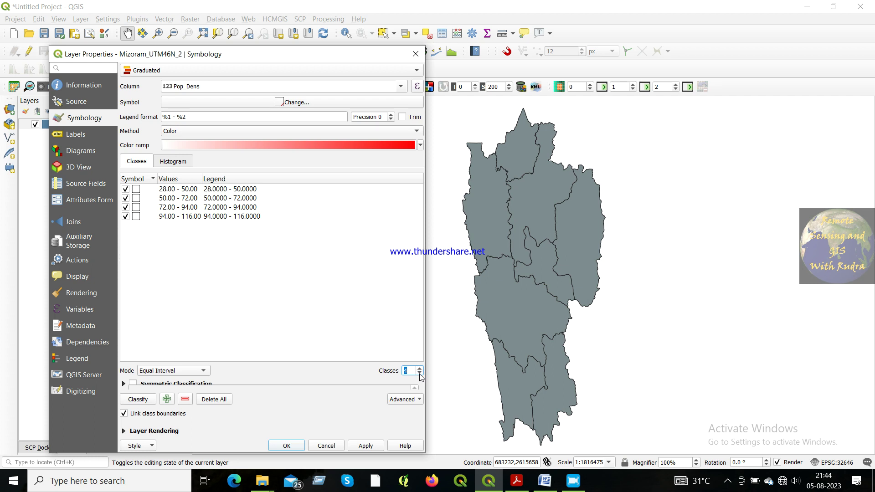
left_click(419, 374)
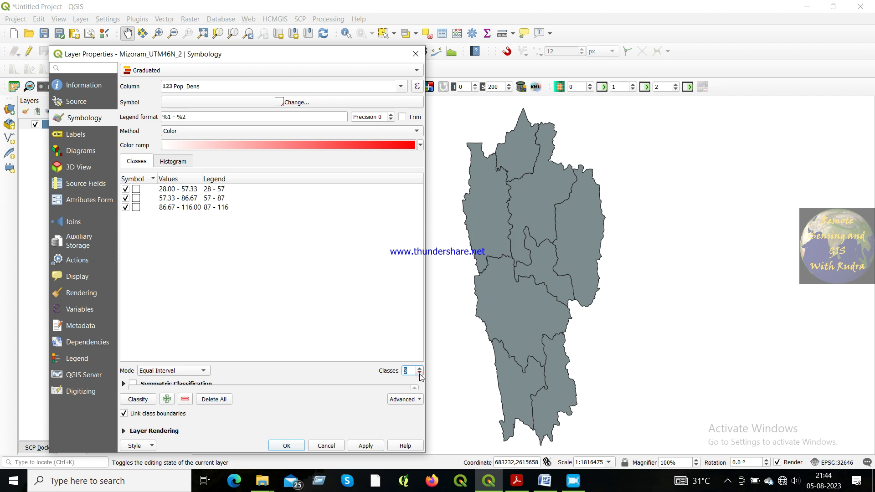
left_click(358, 446)
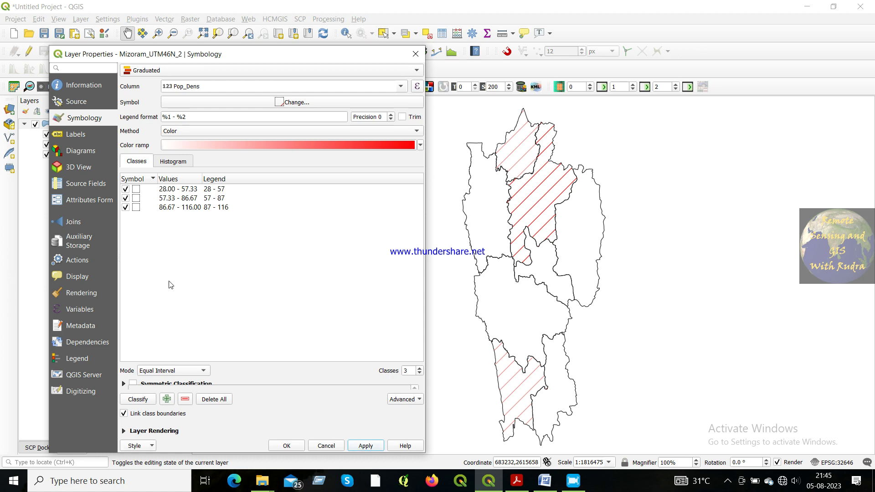
- Colour the pattern lines of the 28 - 57 class red and apply the change to the map
double_click(135, 189)
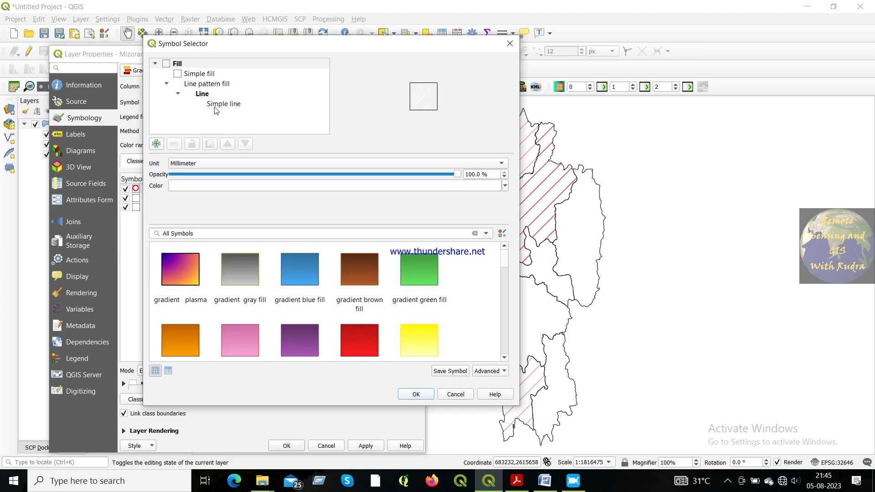
left_click(209, 84)
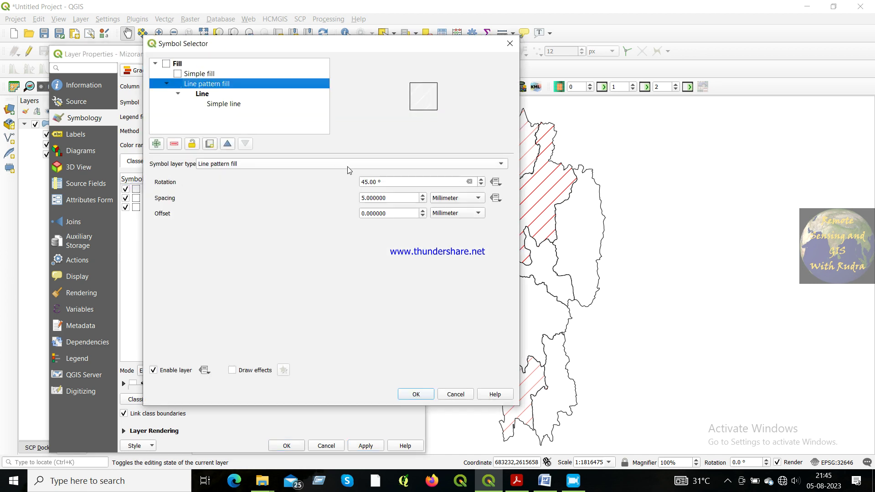
left_click(202, 95)
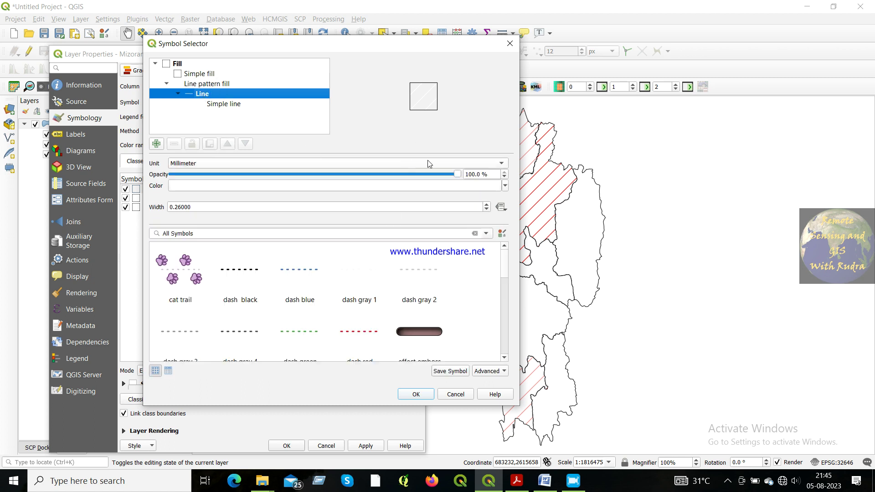
left_click(505, 190)
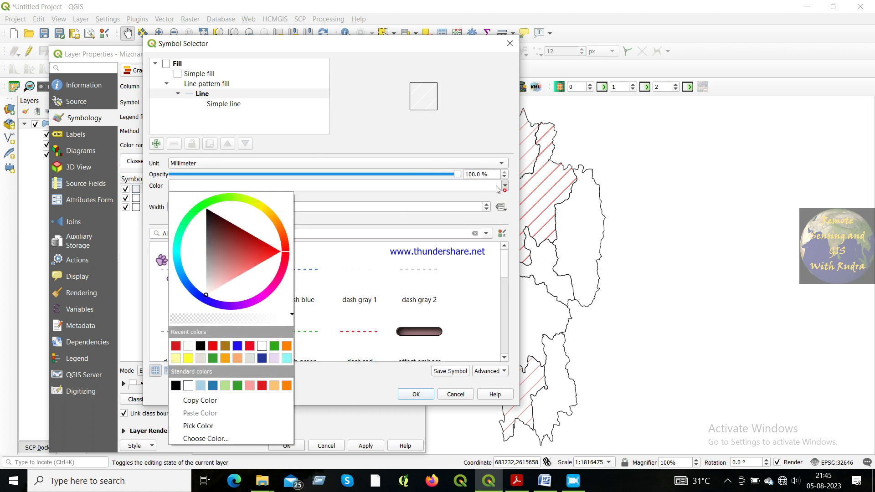
left_click(177, 339)
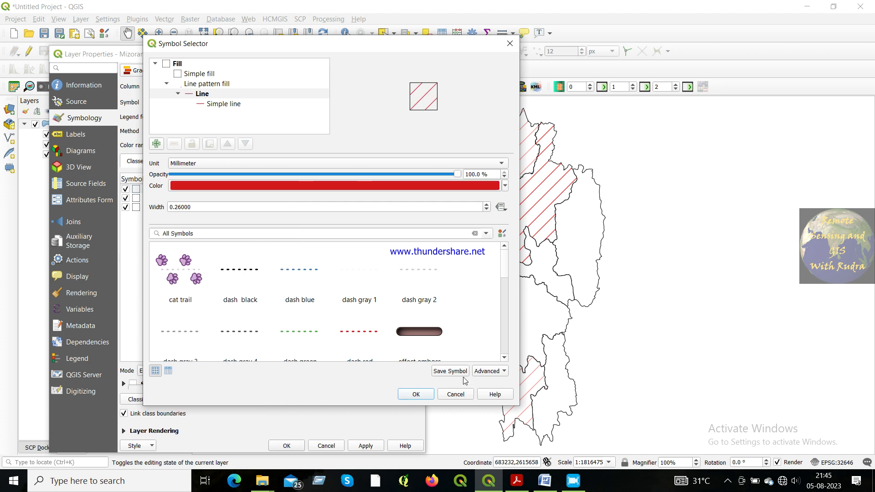
left_click(414, 394)
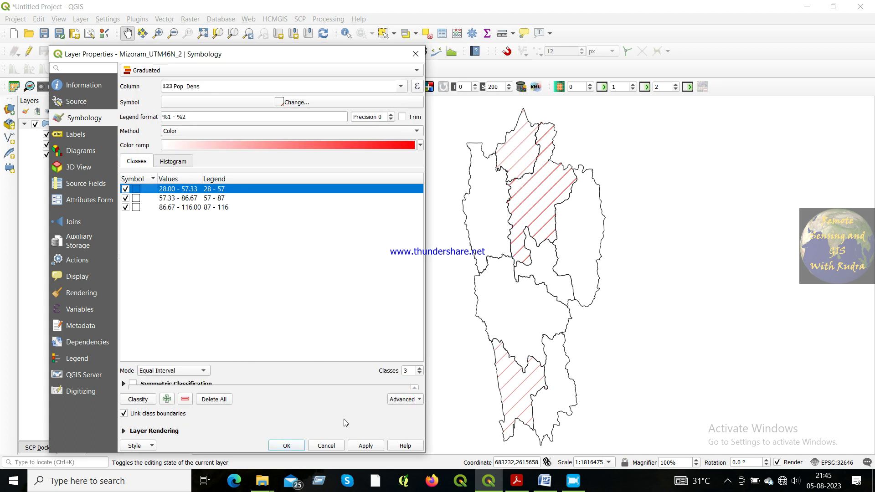
left_click(354, 448)
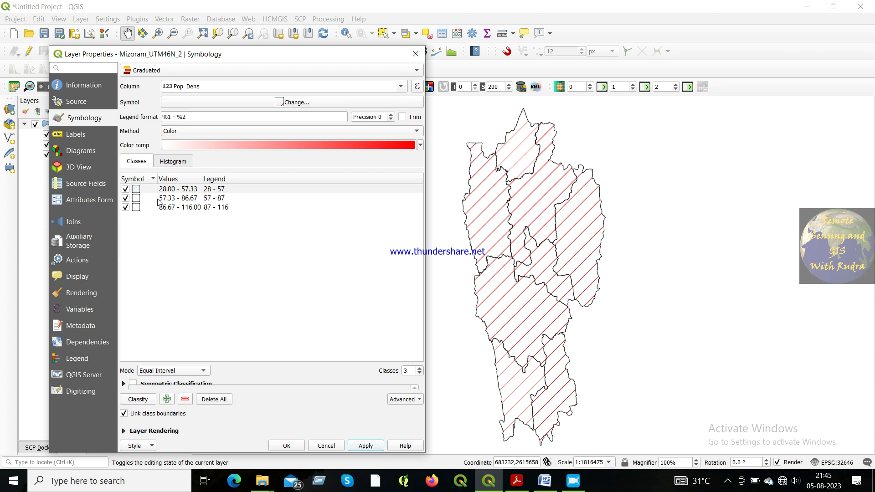
- Colour the 57 - 87 class symbol red and set its line pattern spacing to 2.5 mm
double_click(139, 200)
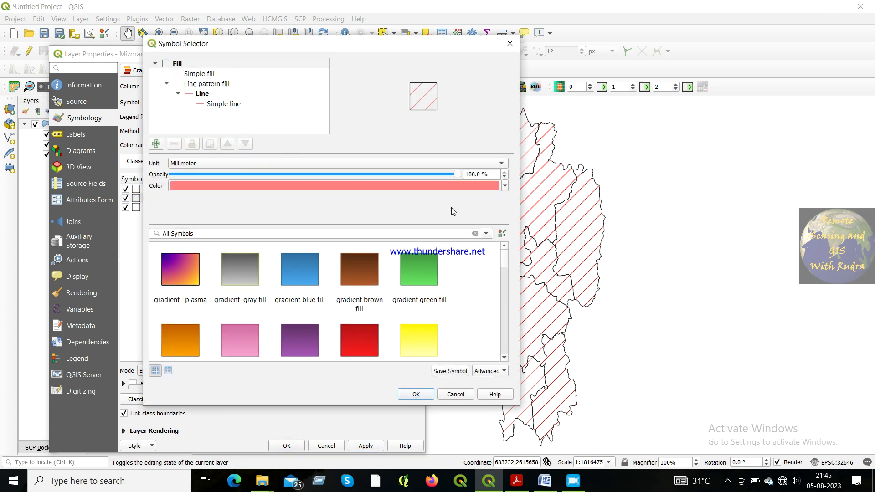
left_click(505, 187)
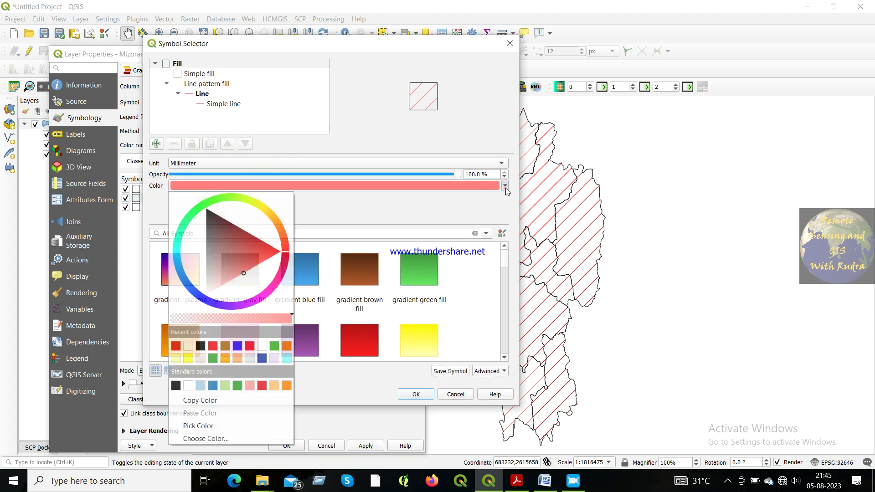
left_click(176, 347)
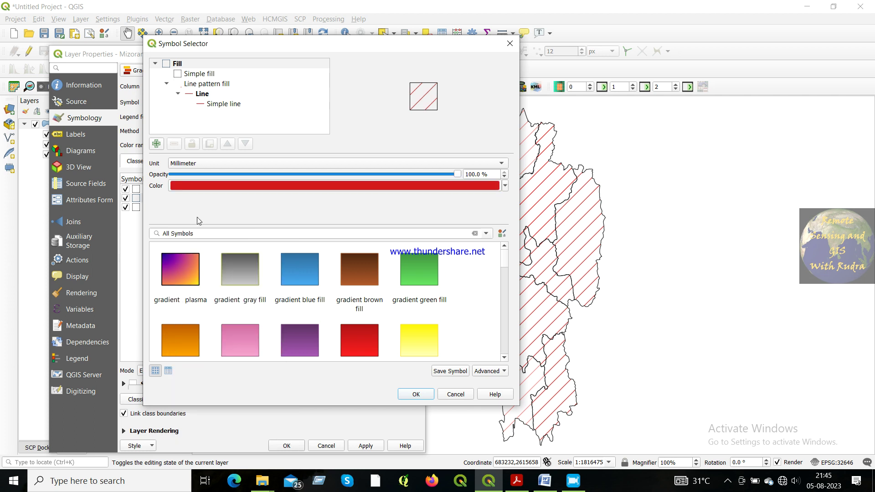
left_click(202, 85)
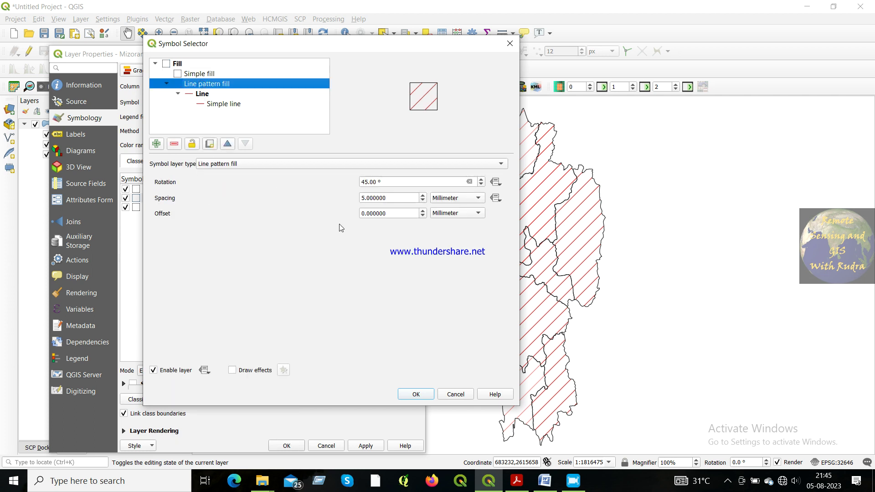
left_click(364, 198)
key("BackSpace")
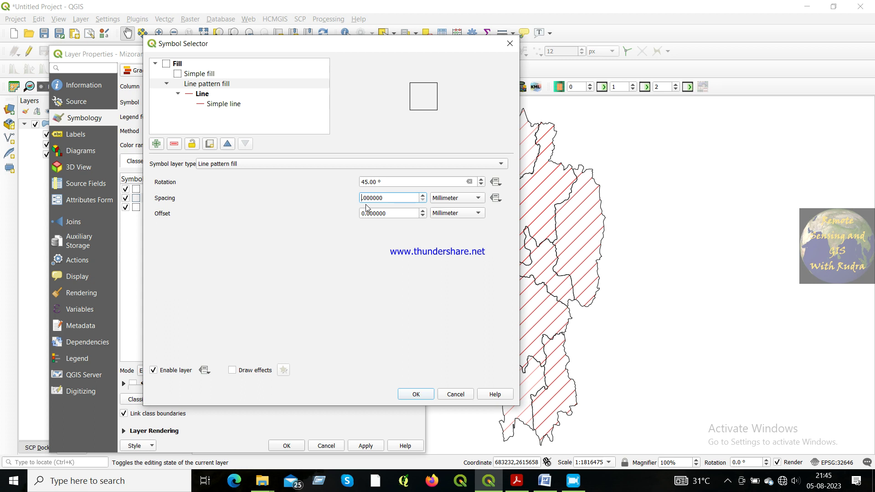
type("2.5.")
left_click(416, 394)
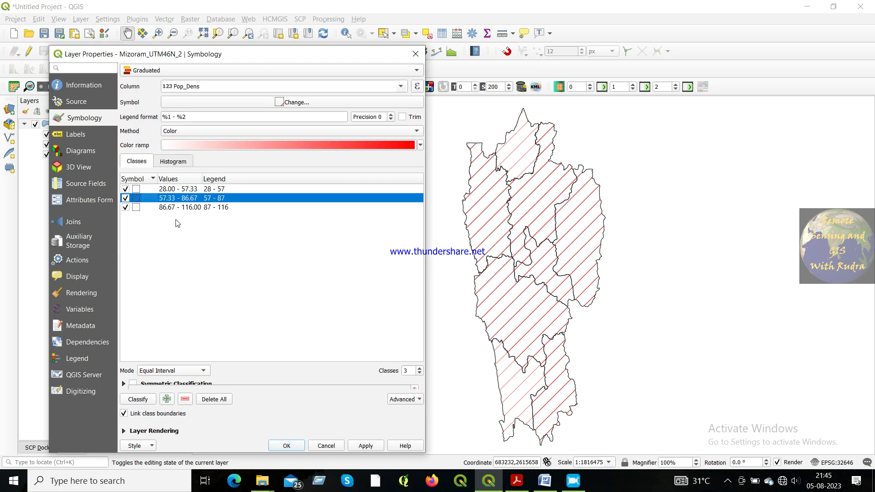
- Set the line pattern spacing of the 87 - 116 class to 1 mm and apply the symbology to the map
double_click(136, 207)
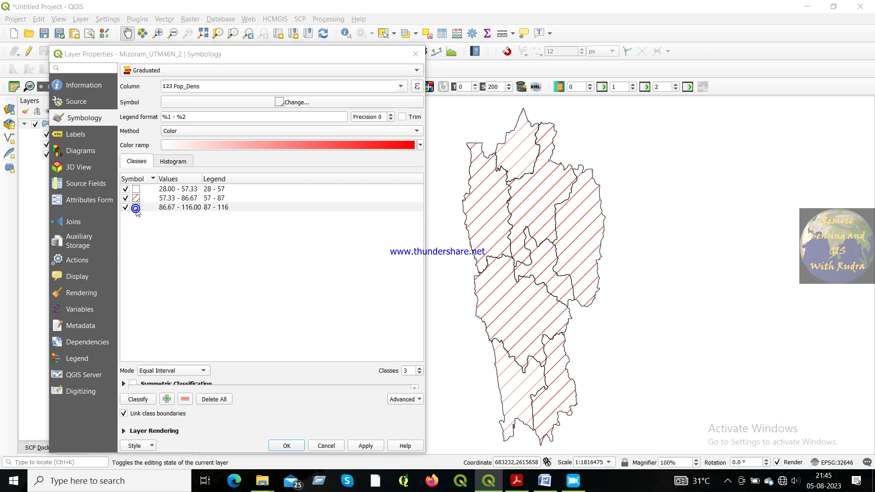
left_click(201, 84)
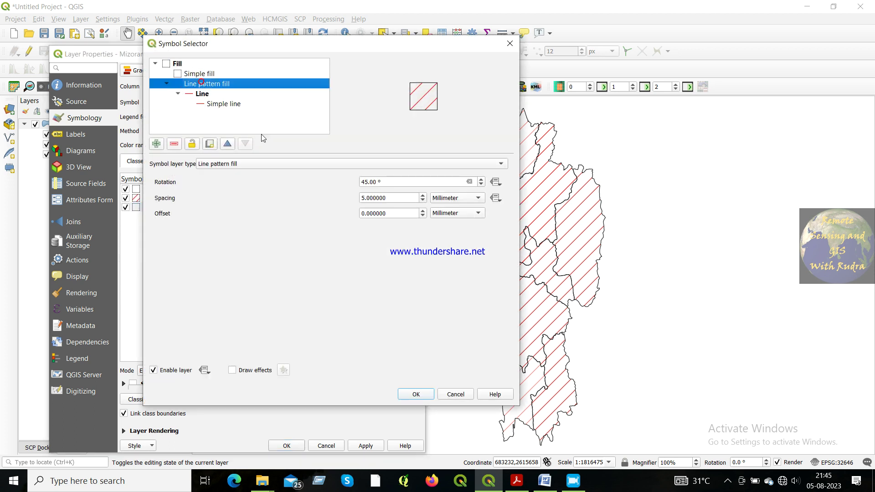
left_click(364, 199)
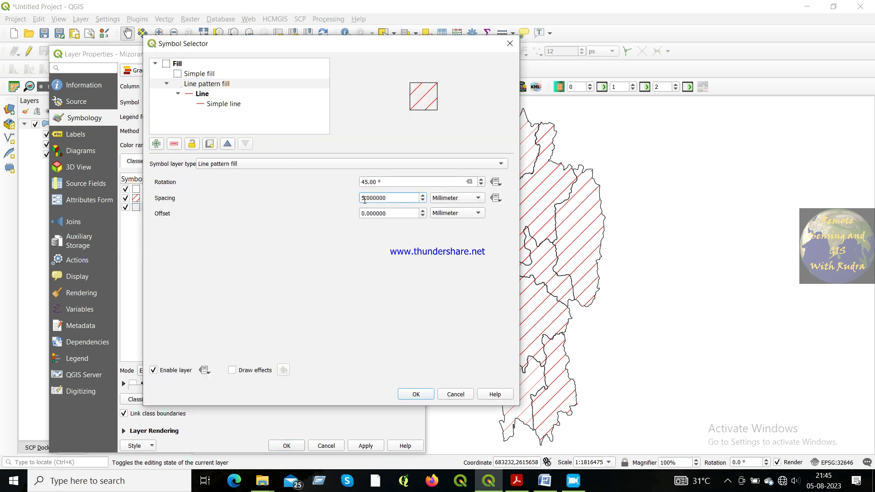
key("BackSpace")
type("1")
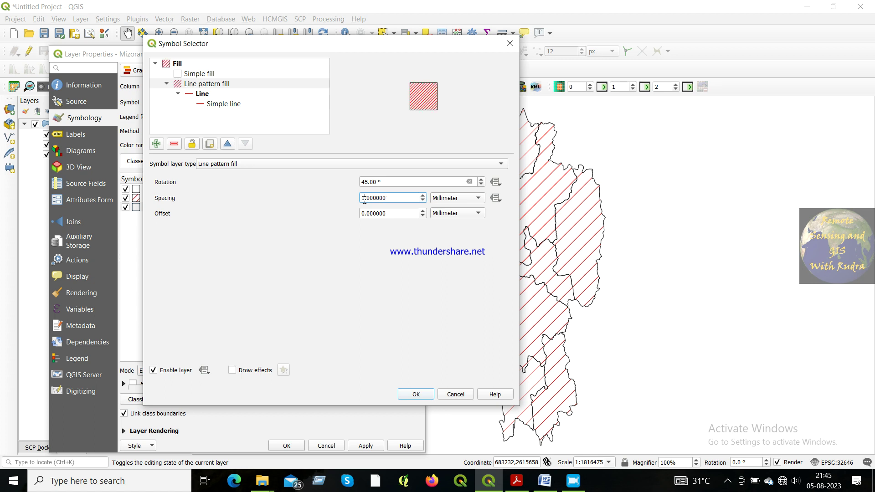
left_click(416, 394)
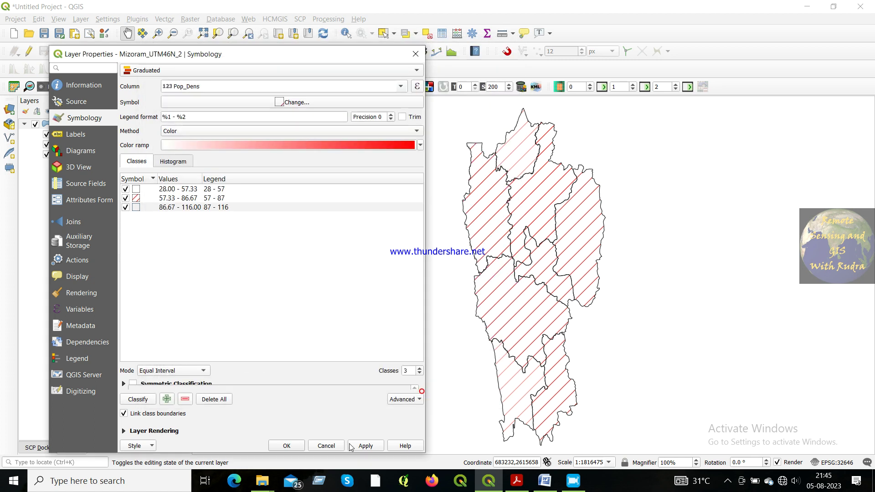
left_click(359, 448)
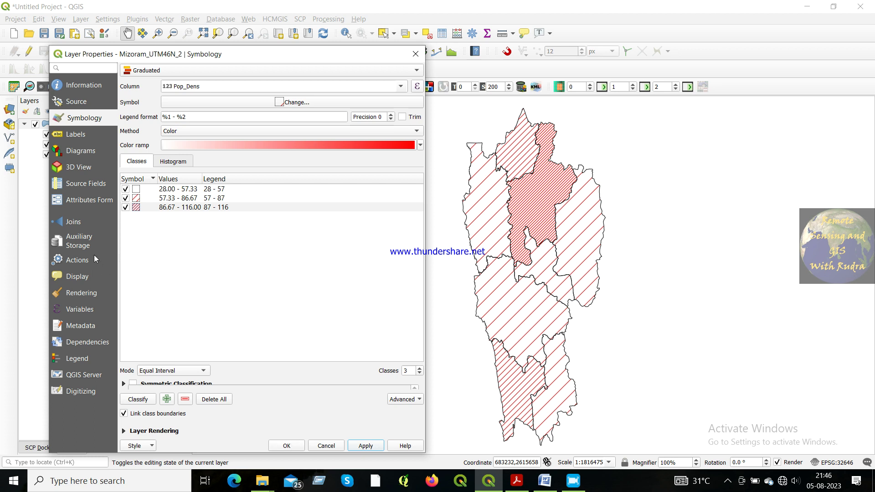
- Turn on single labels for the layer using the Name_Dist field, apply them and accept the layer properties
left_click(86, 134)
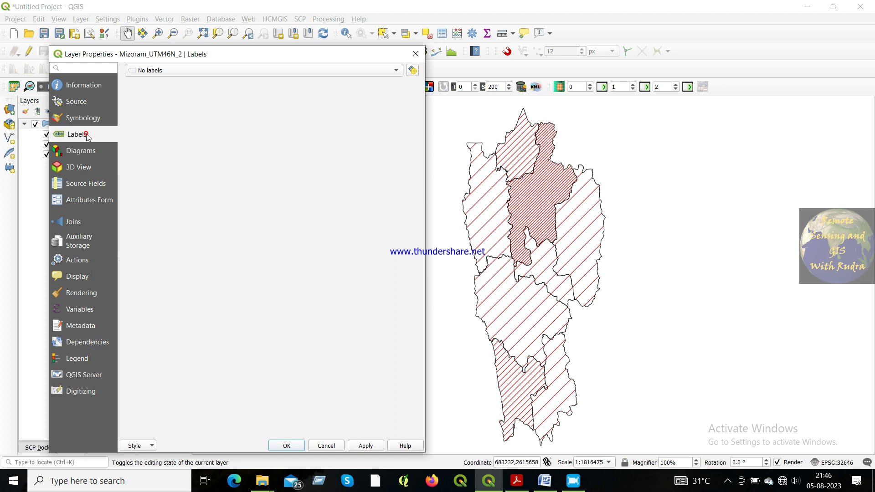
left_click(398, 72)
left_click(384, 80)
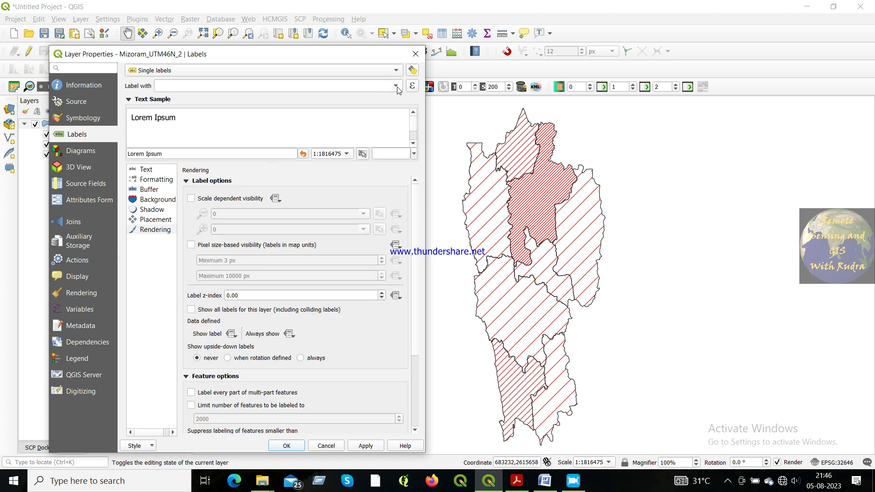
left_click(395, 85)
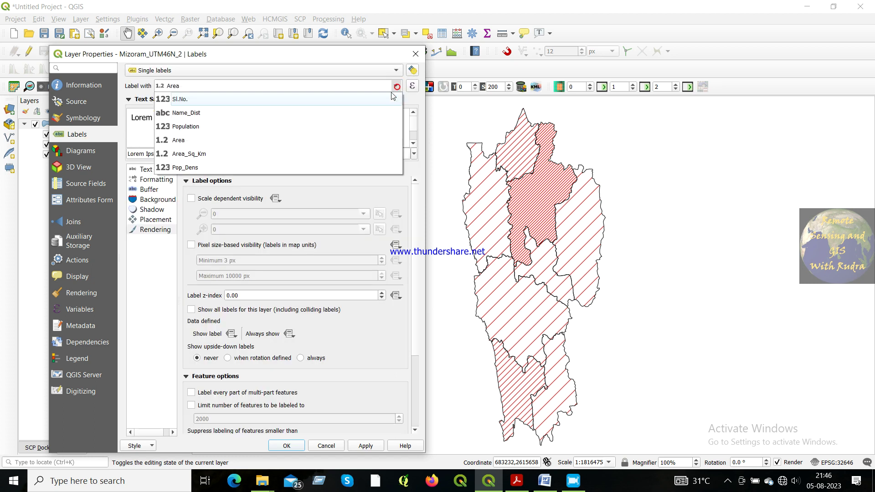
left_click(191, 118)
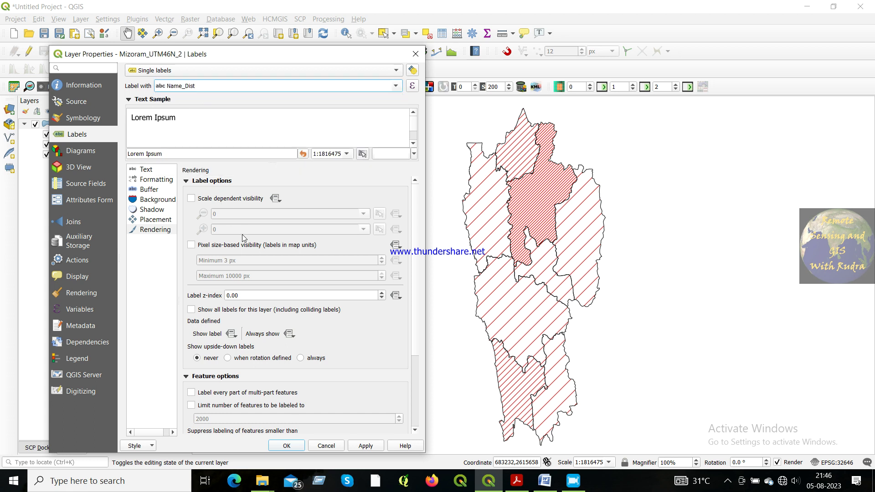
left_click(367, 446)
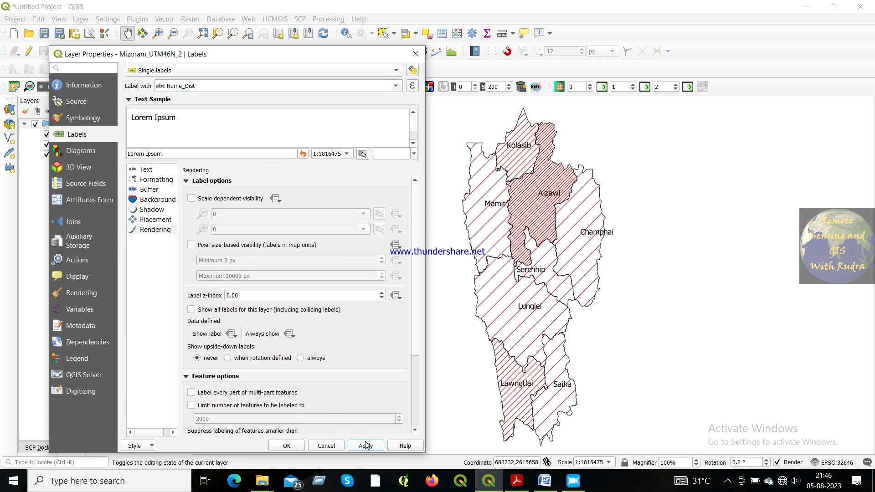
left_click(286, 446)
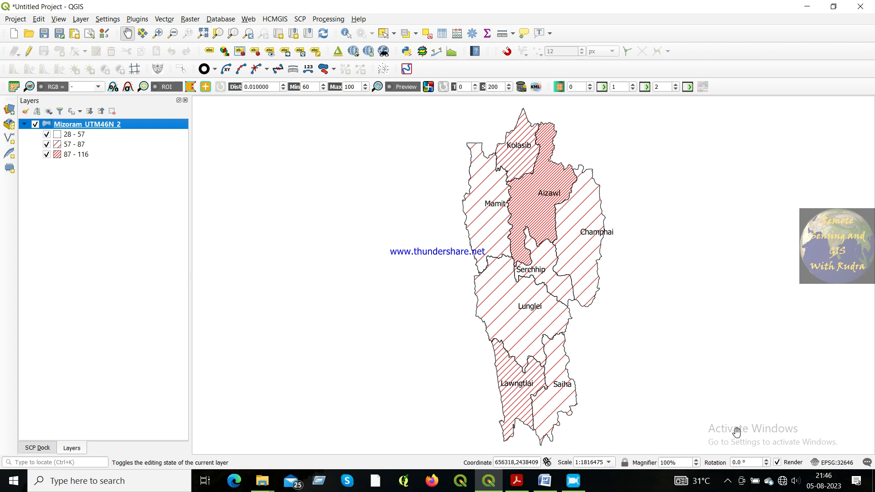
left_click(728, 481)
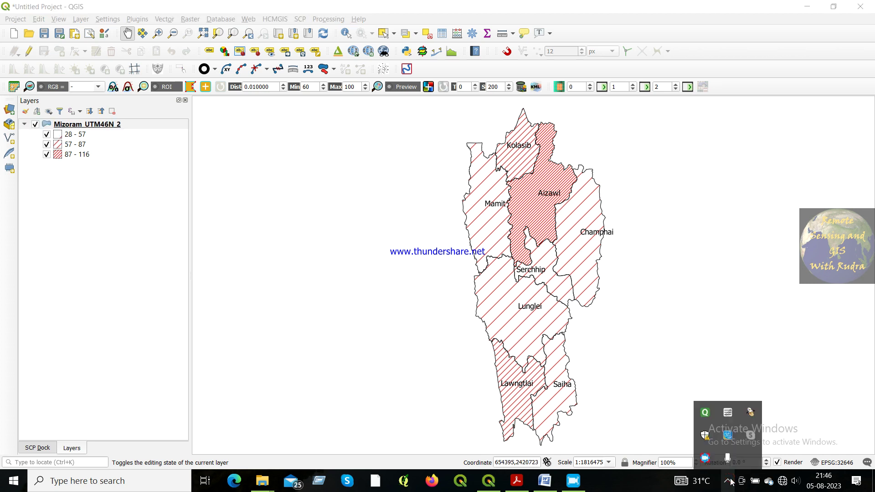
right_click(703, 460)
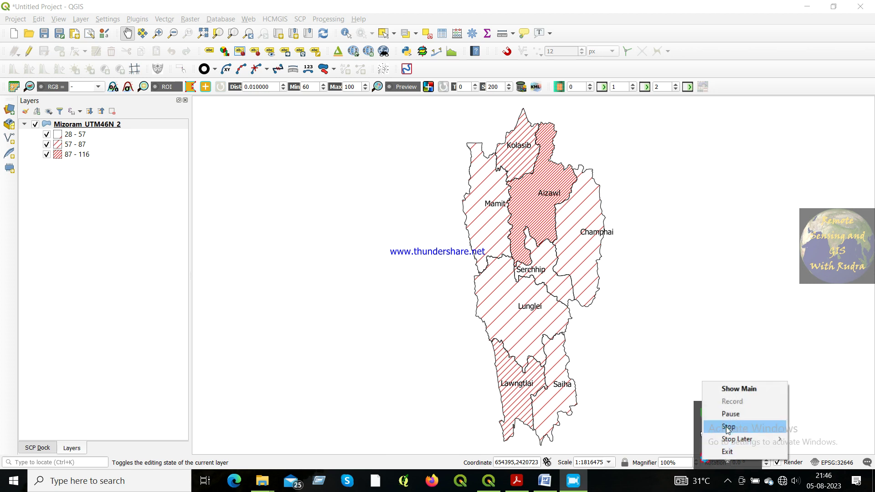